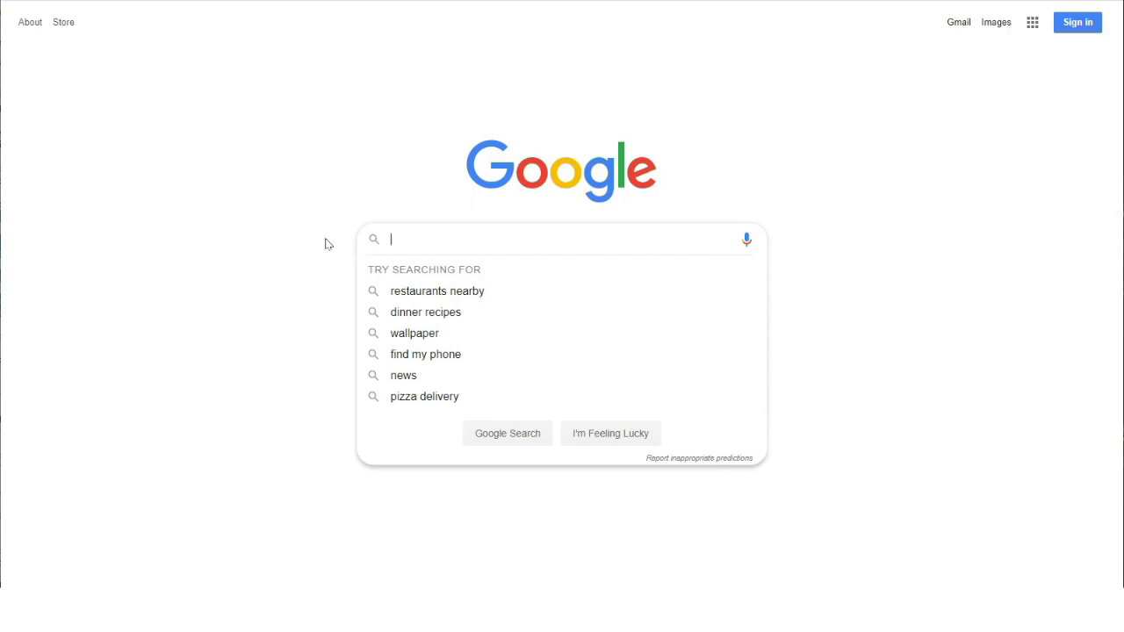
# Search Google for 'Google Analytics' and open the marketingplatform.google.com result to reach Analytics Home
pyautogui.write('Google ')
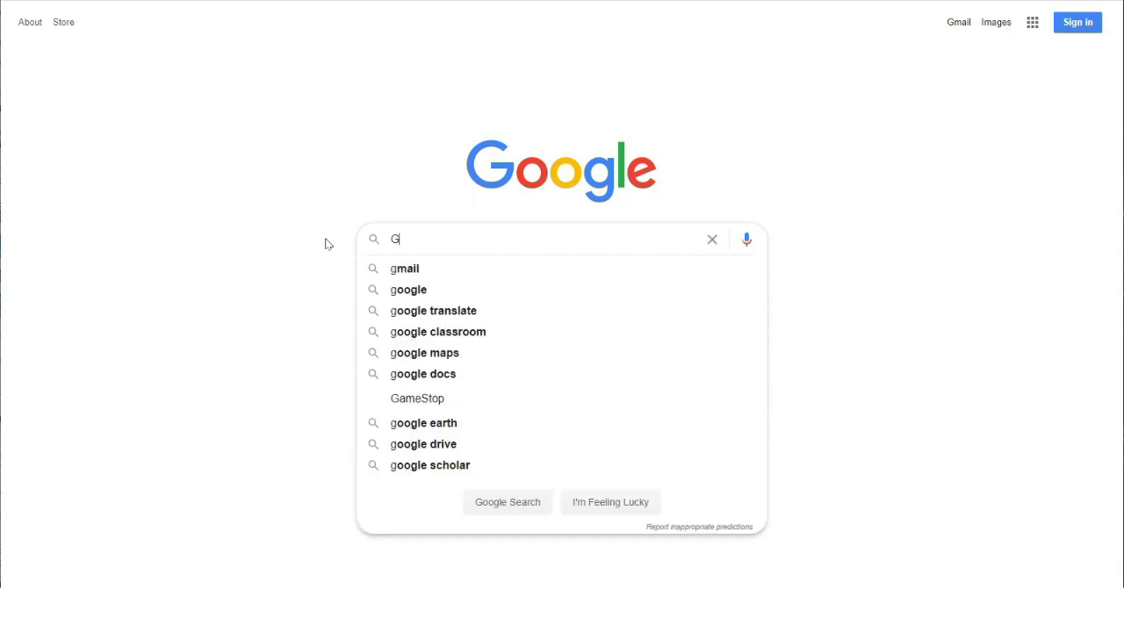
pyautogui.write('Analytics')
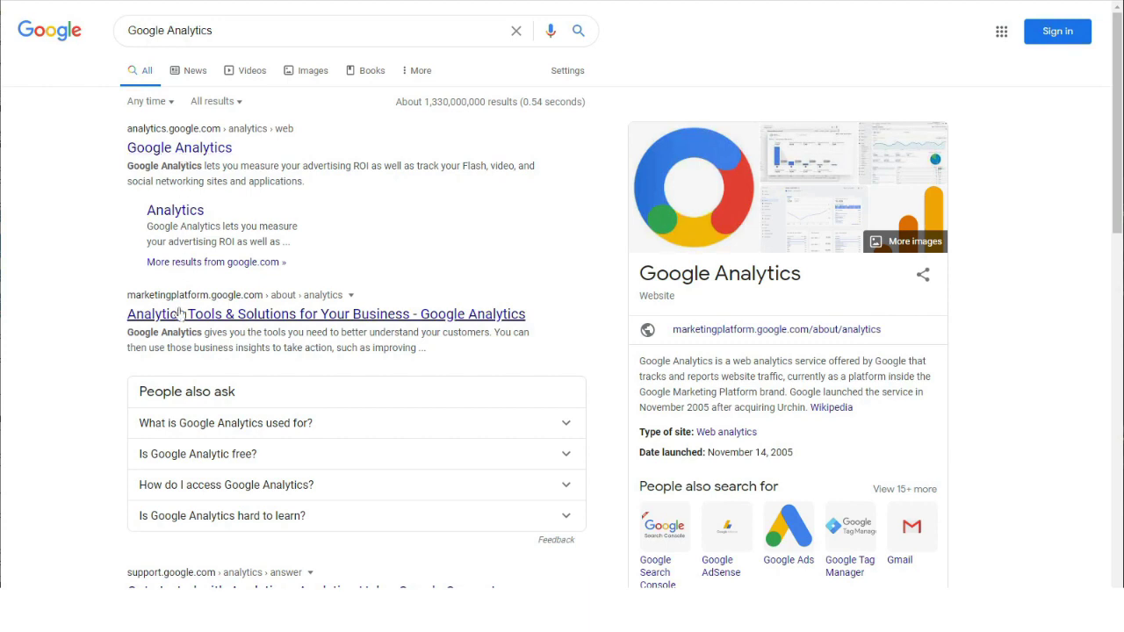
pyautogui.click(182, 315)
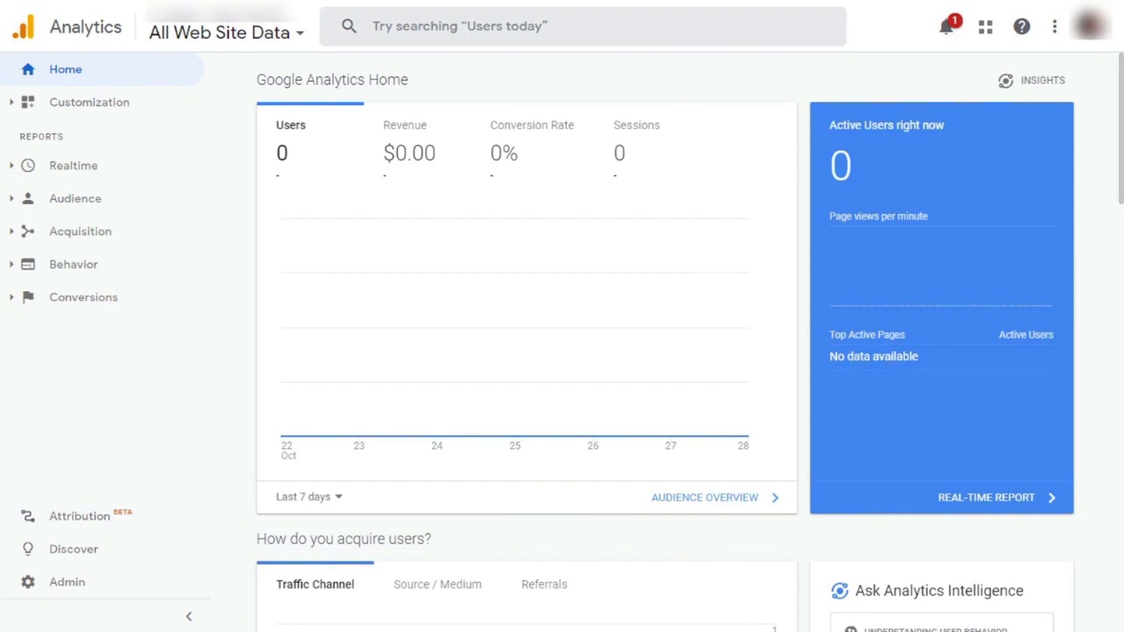
# From Admin, start a new Google Analytics account and focus the Account name field
pyautogui.click(56, 581)
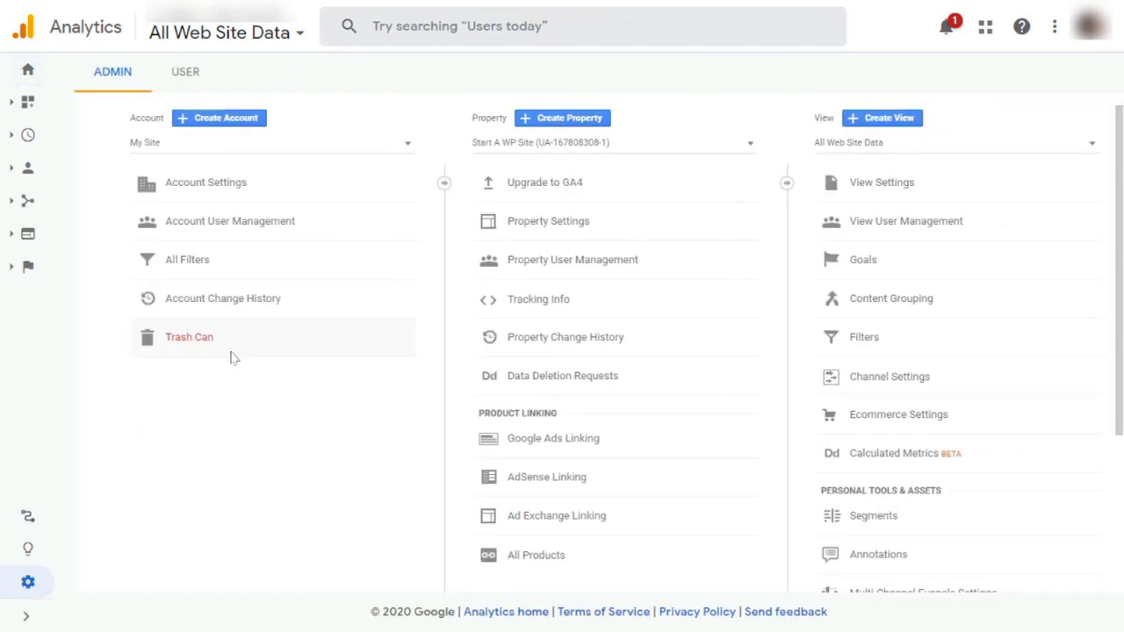
pyautogui.click(235, 119)
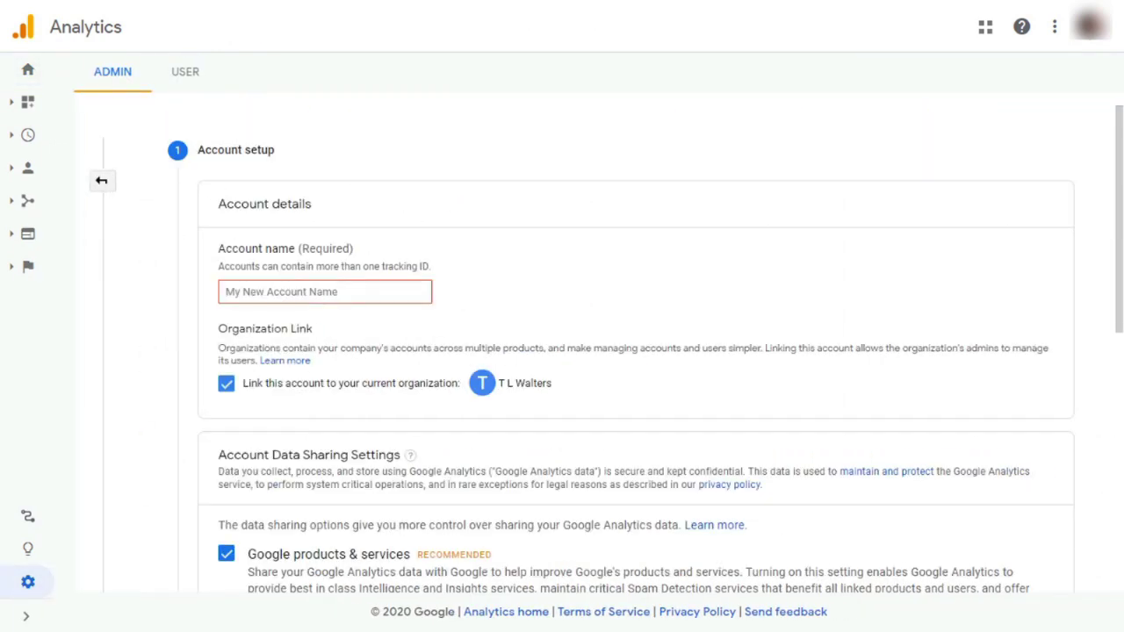
pyautogui.click(255, 291)
# Name the account 'My New Website' and continue to property setup
pyautogui.write('My New Website')
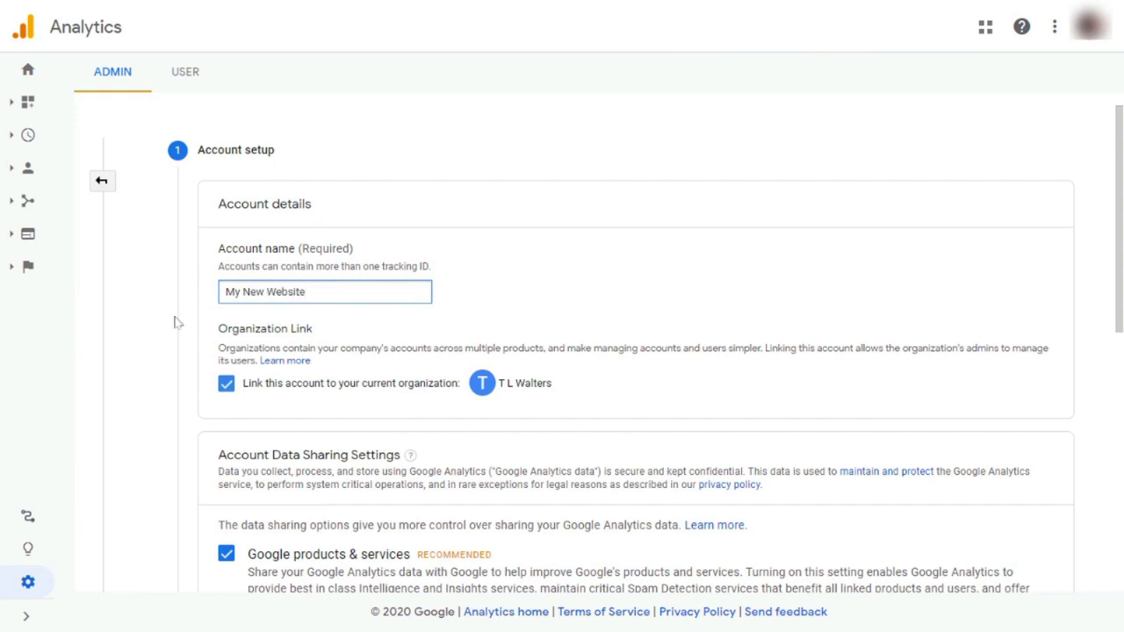
pyautogui.scroll(-10, 176, 323)
pyautogui.click(230, 437)
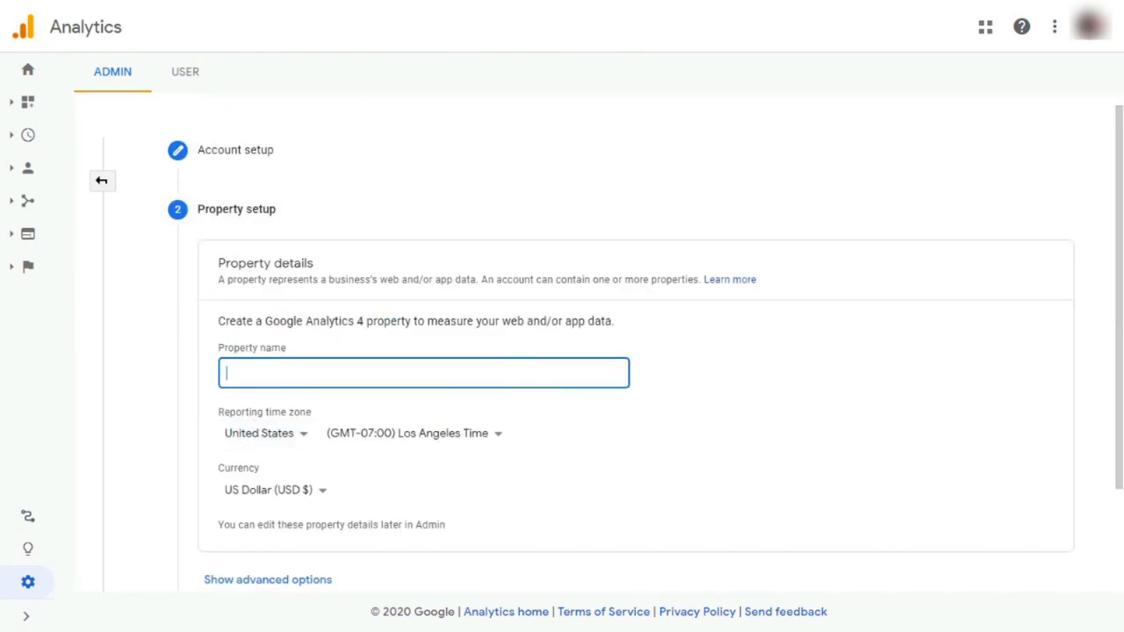
# Name the property 'My Great Site' with the New York reporting time zone
pyautogui.write('My Great Site')
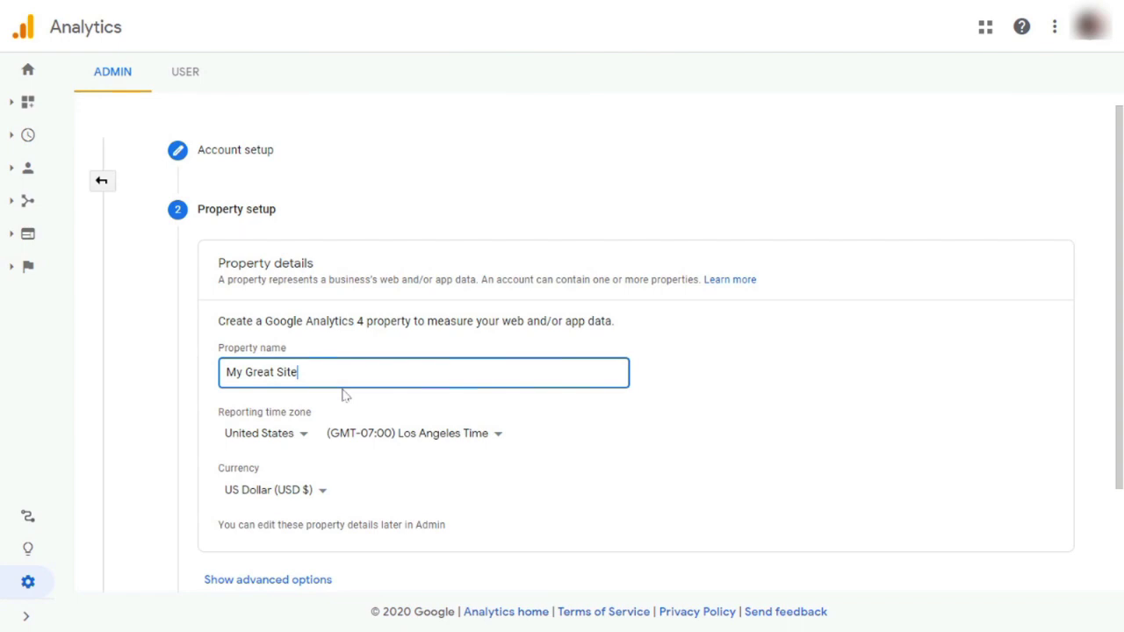
pyautogui.click(409, 435)
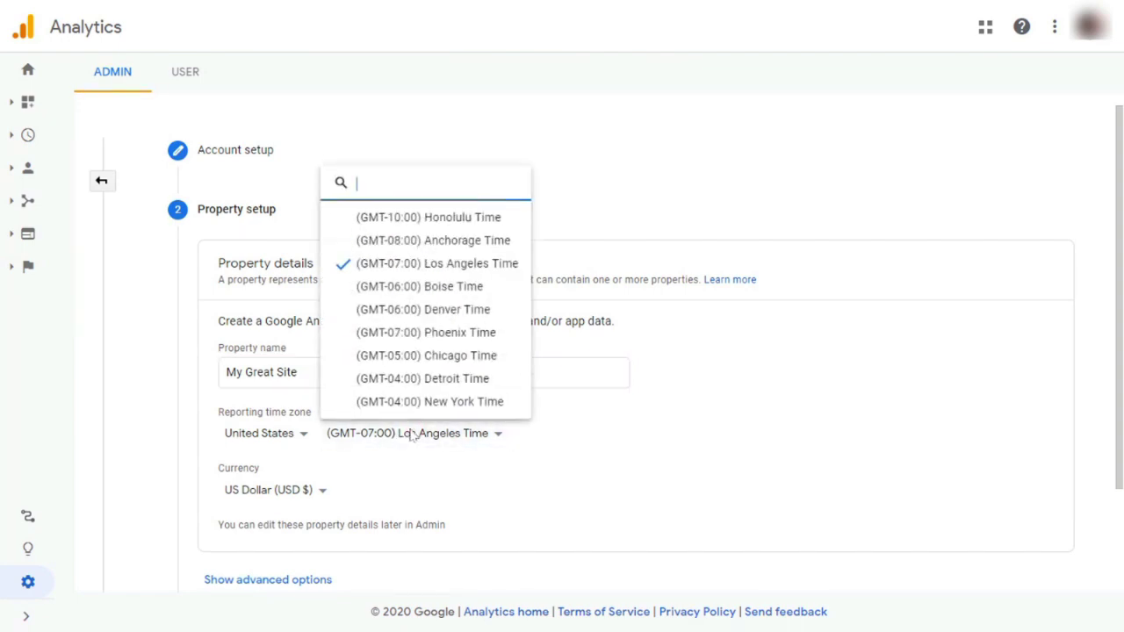
pyautogui.click(431, 401)
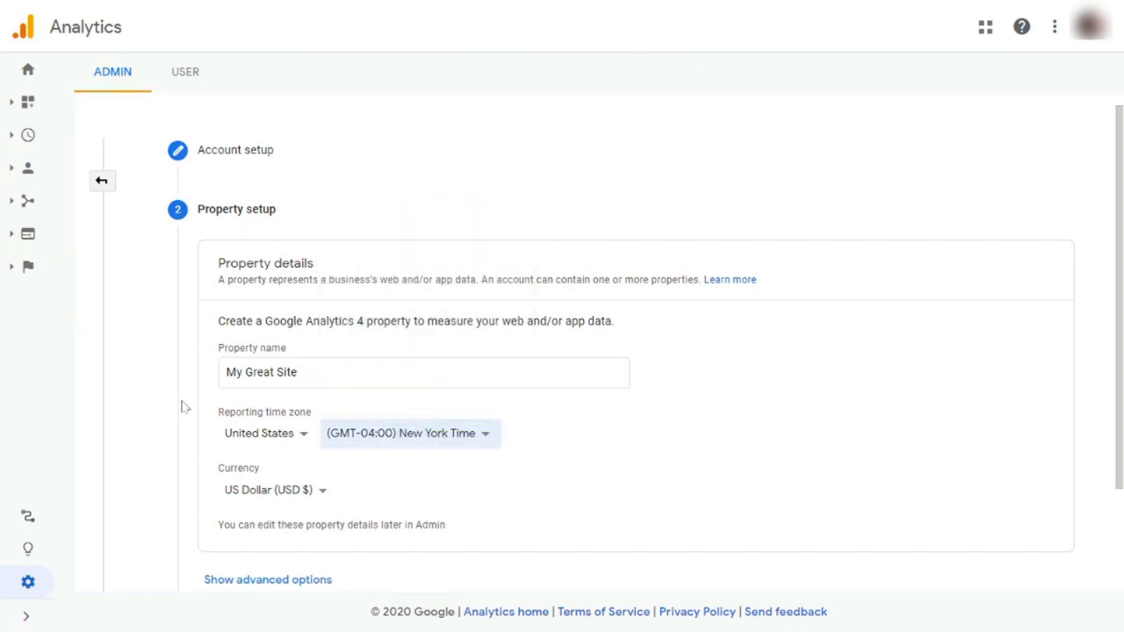
pyautogui.scroll(-3, 221, 389)
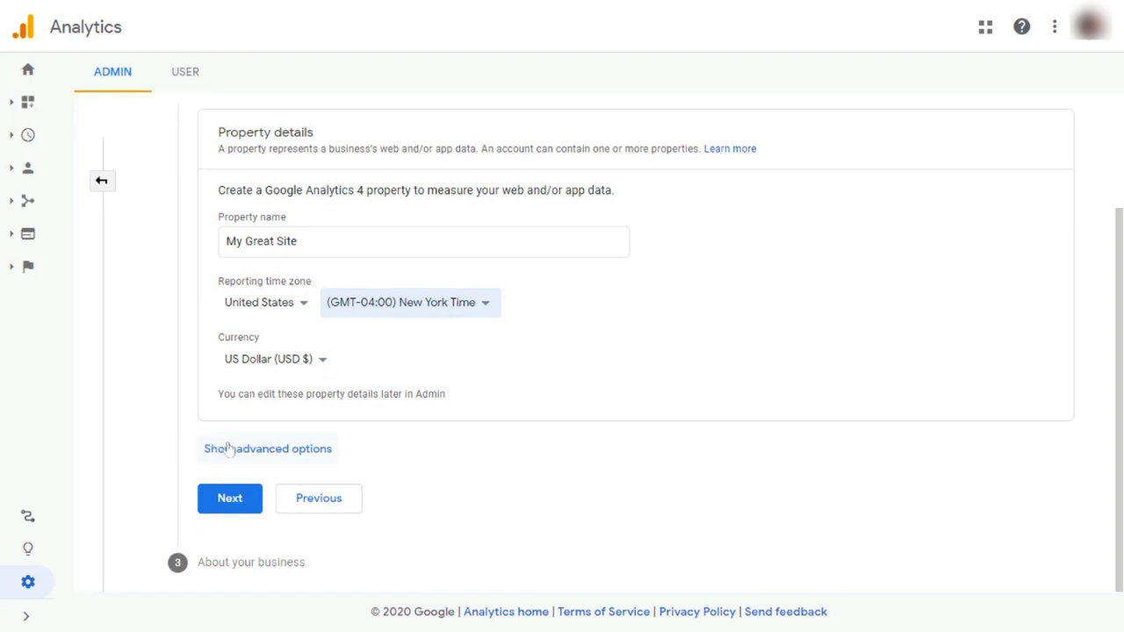
pyautogui.click(228, 448)
pyautogui.scroll(-3, 389, 406)
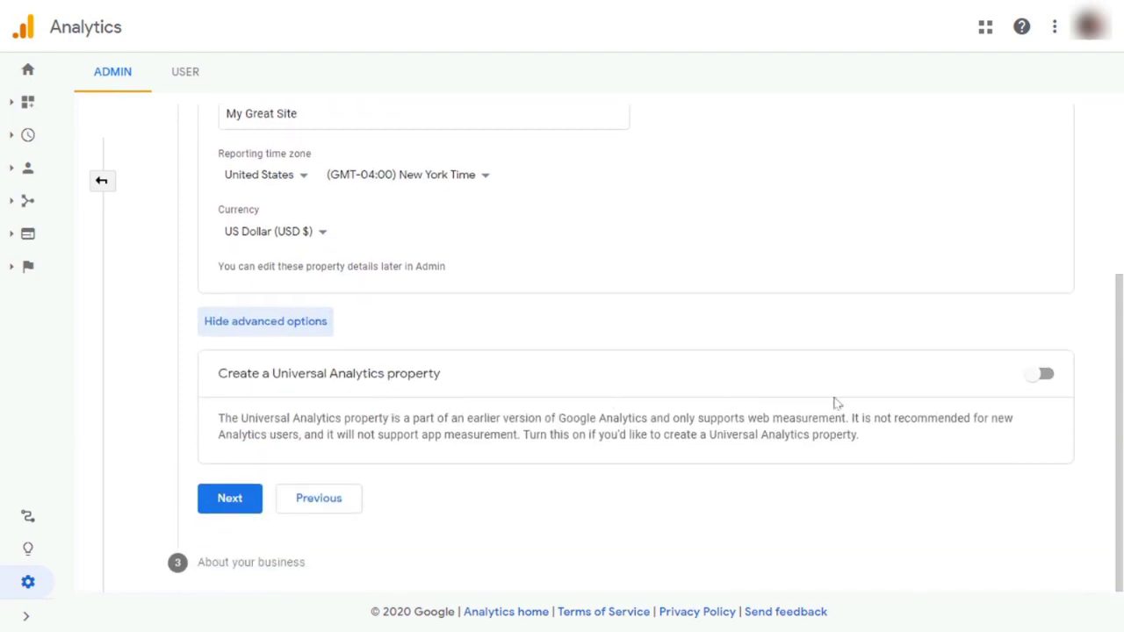
pyautogui.click(1029, 378)
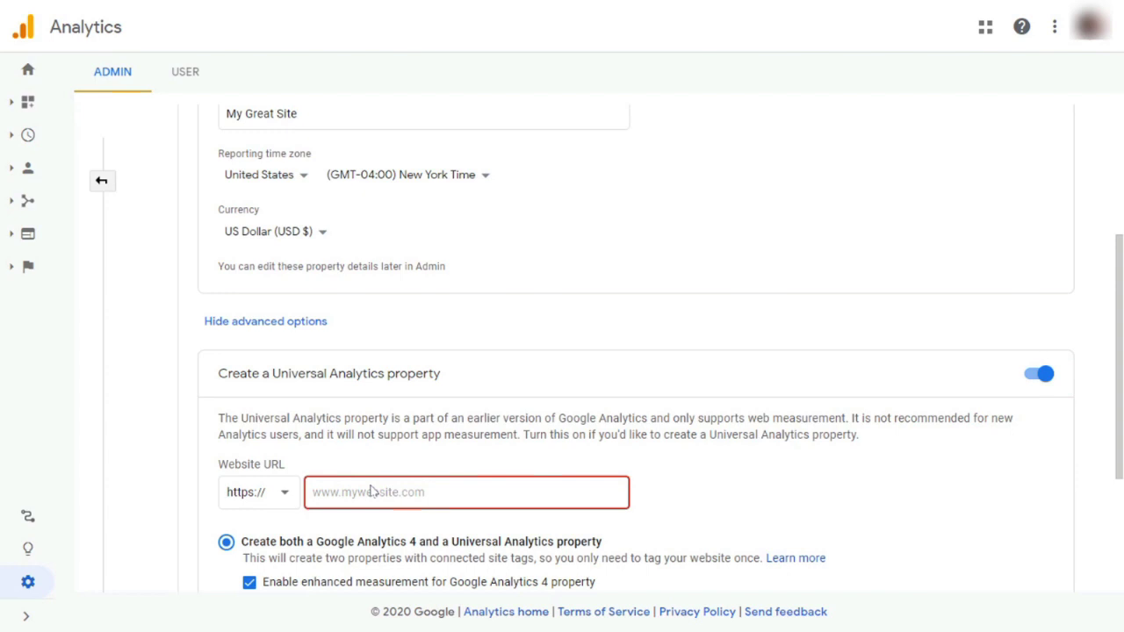
pyautogui.write('www.')
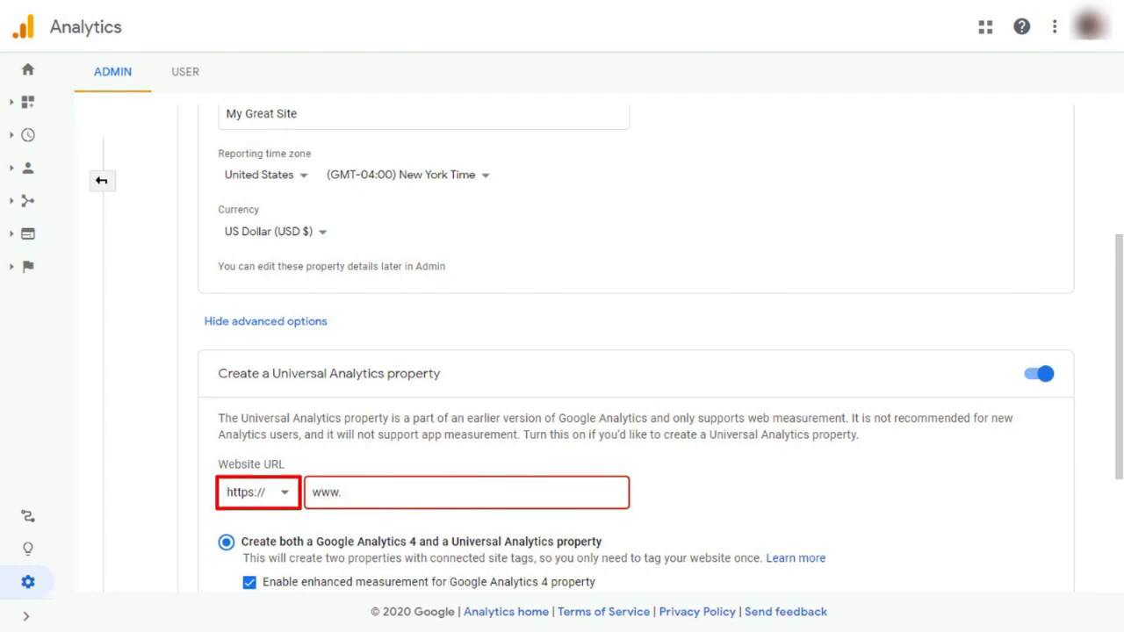
pyautogui.write('mynew')
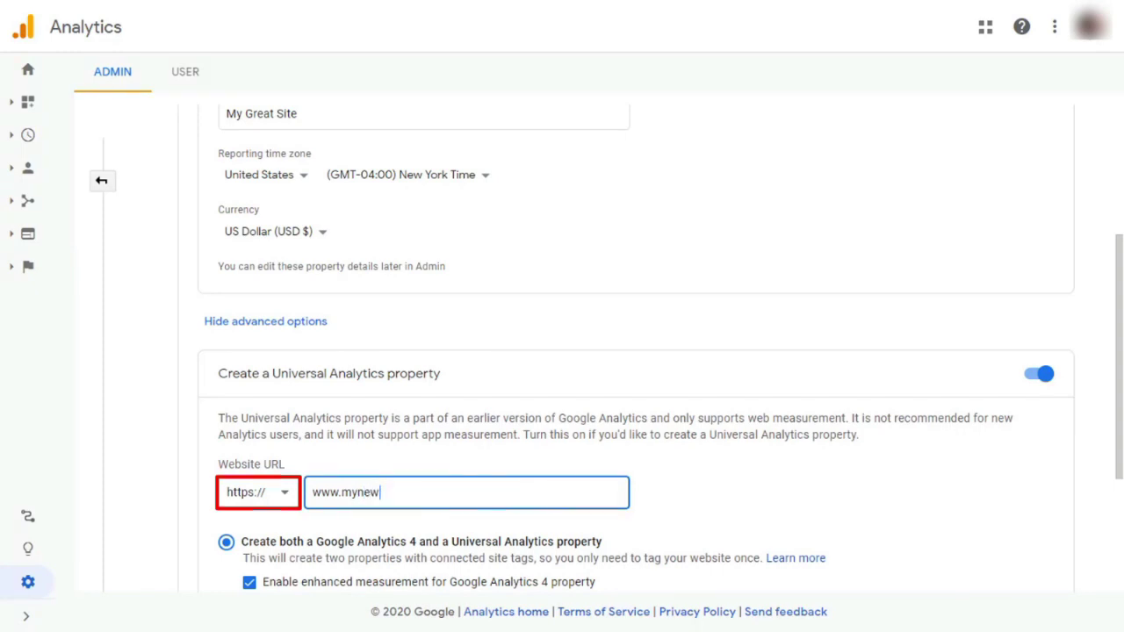
pyautogui.write('site.com')
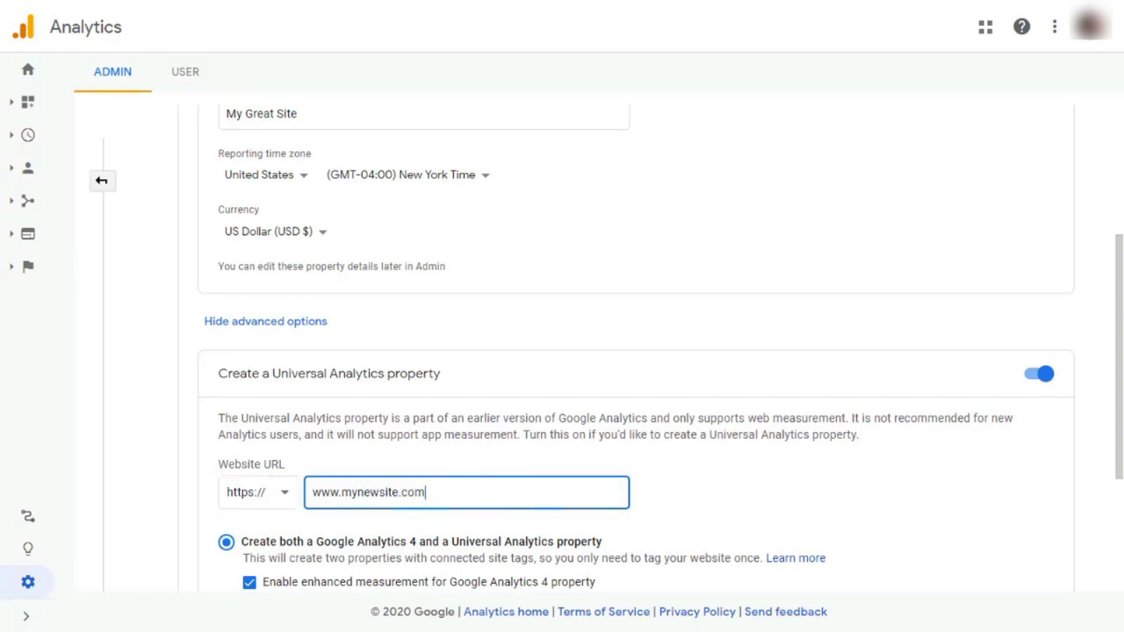
pyautogui.scroll(-3, 256, 447)
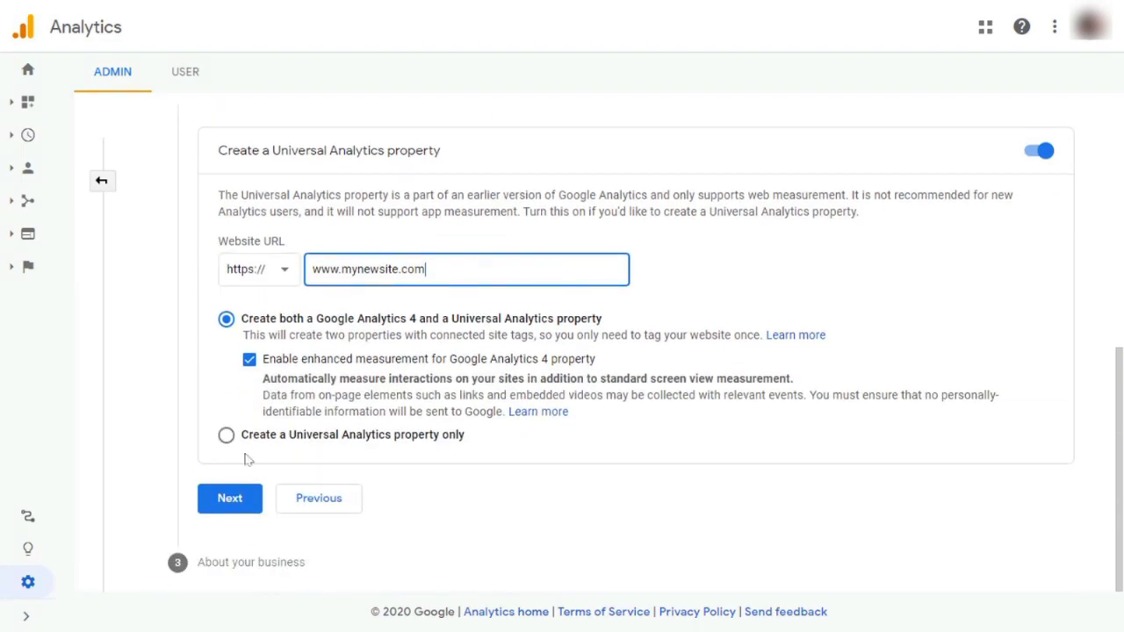
pyautogui.click(233, 439)
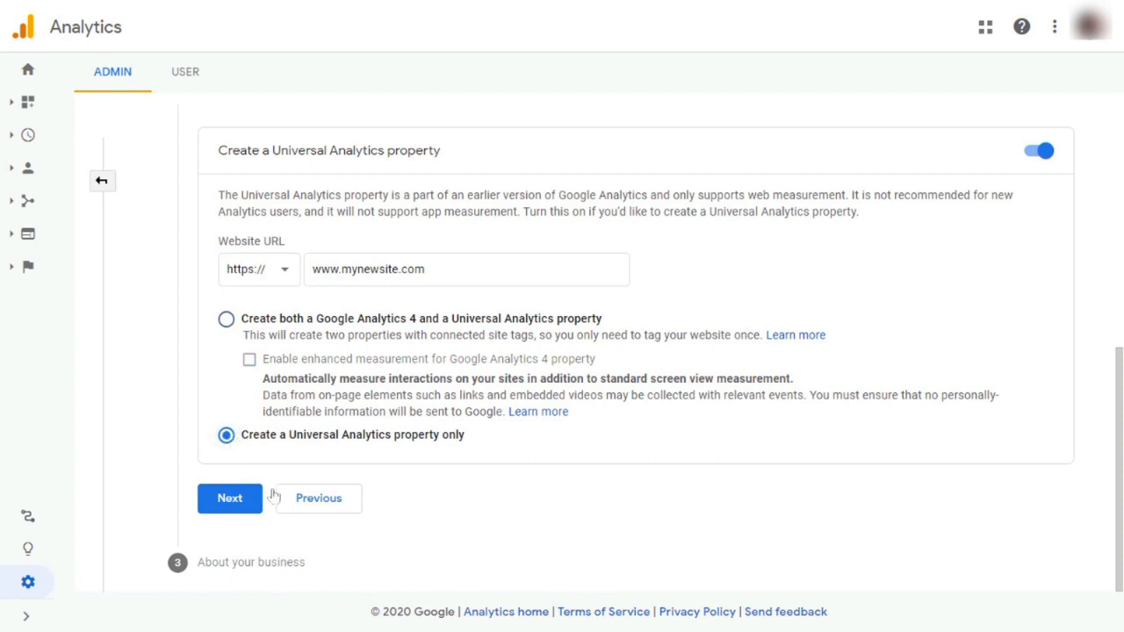
pyautogui.click(230, 498)
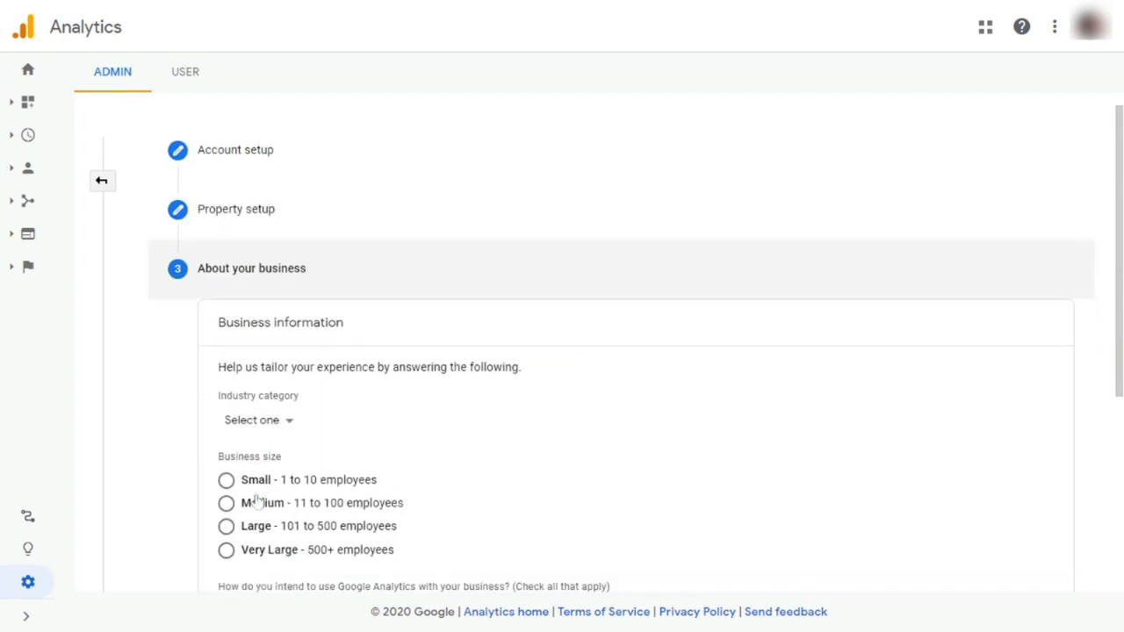
# Set the industry category to Food & Drink and the business size to Medium
pyautogui.click(283, 421)
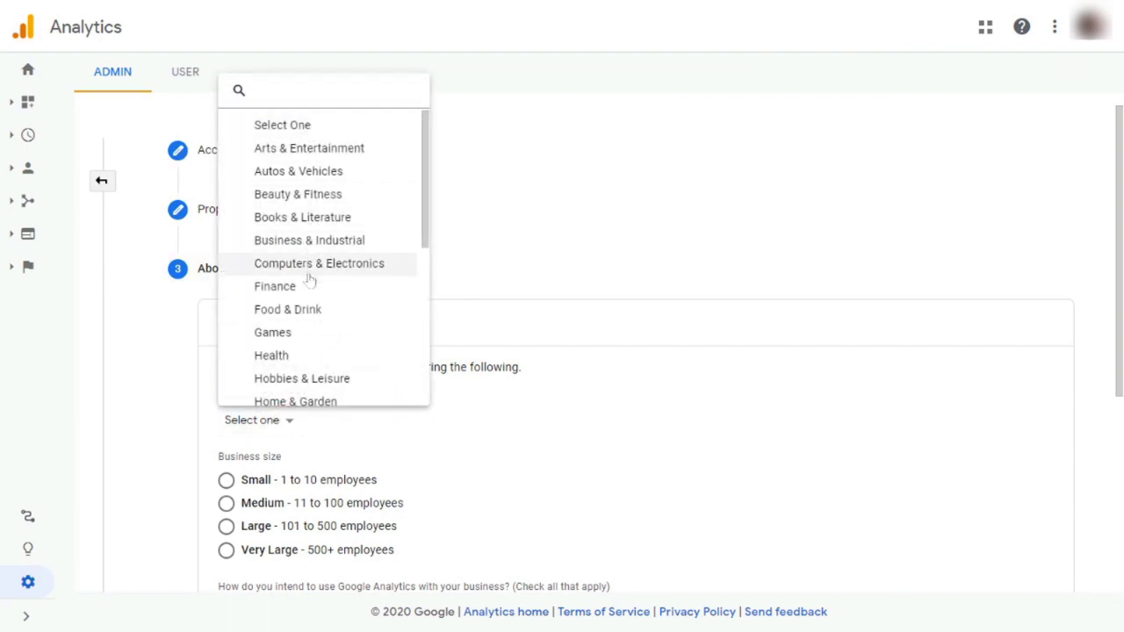
pyautogui.click(310, 315)
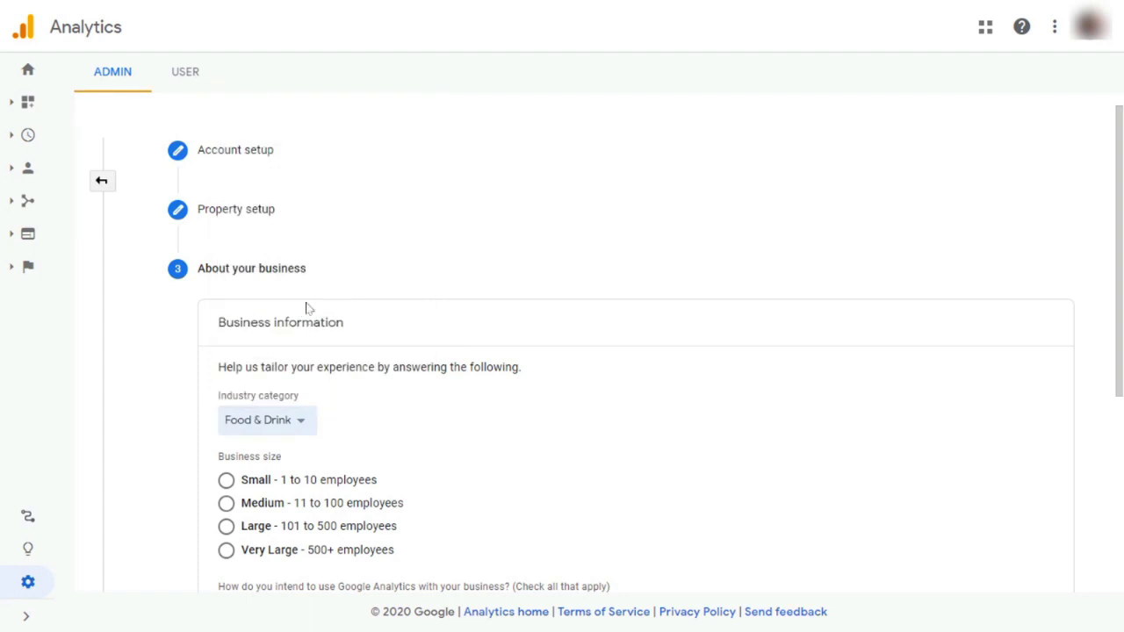
pyautogui.scroll(-3, 140, 357)
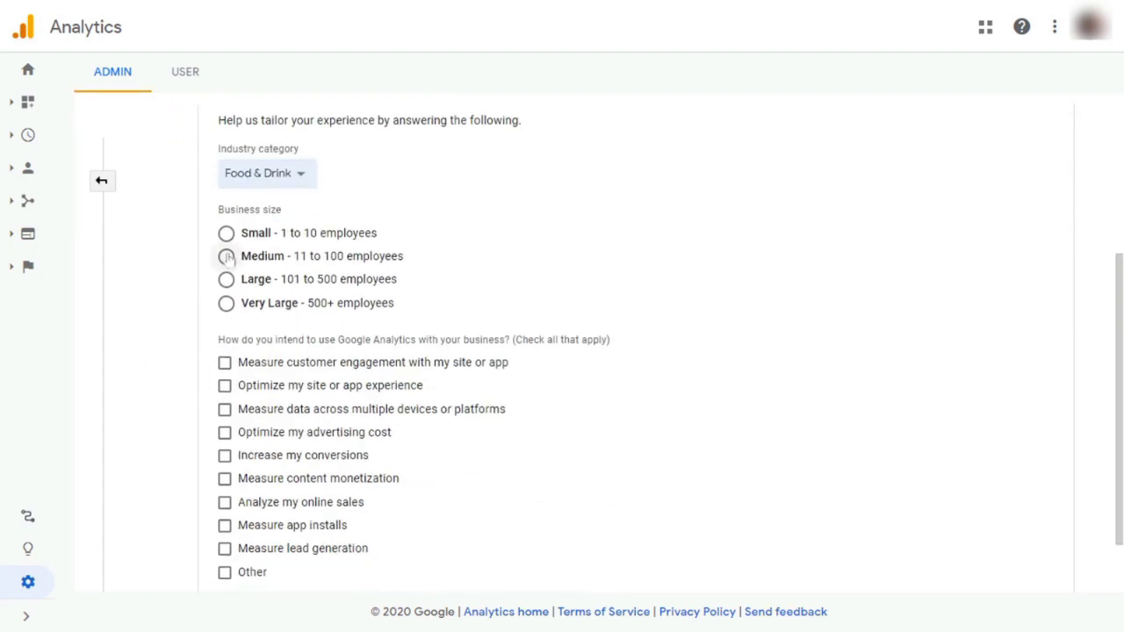
pyautogui.click(227, 256)
# Tick every intended use, from customer engagement through lead generation and Other
pyautogui.click(225, 362)
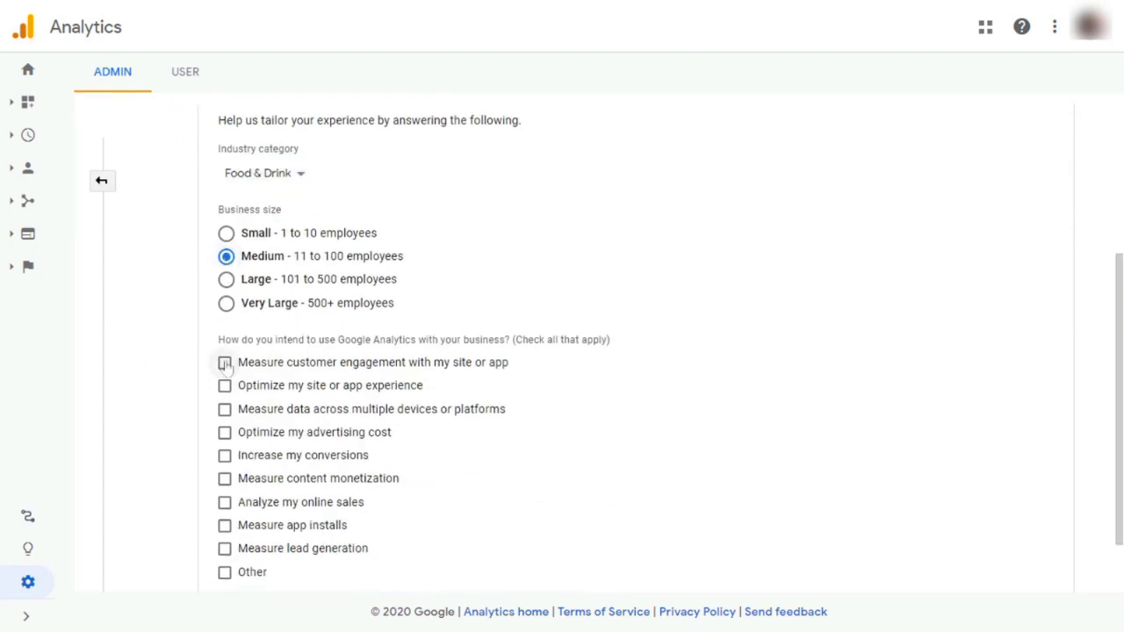
pyautogui.click(225, 386)
pyautogui.scroll(-1, 225, 386)
pyautogui.click(225, 330)
pyautogui.click(224, 354)
pyautogui.click(225, 377)
pyautogui.click(225, 399)
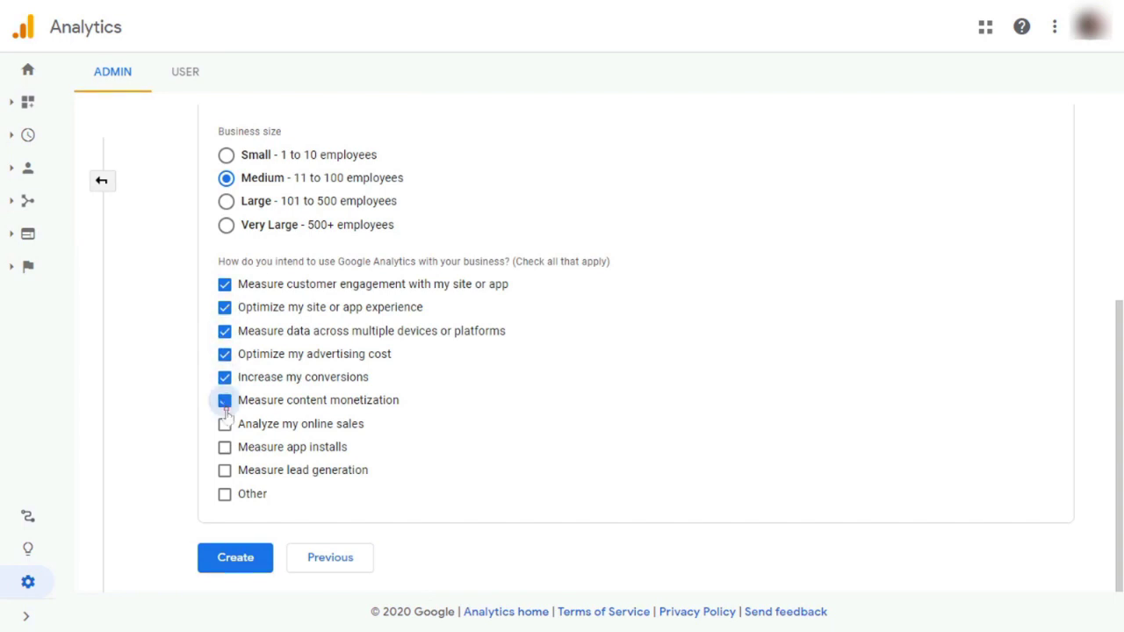
pyautogui.click(225, 423)
pyautogui.click(225, 447)
pyautogui.click(225, 470)
pyautogui.click(225, 493)
pyautogui.scroll(-1, 346, 492)
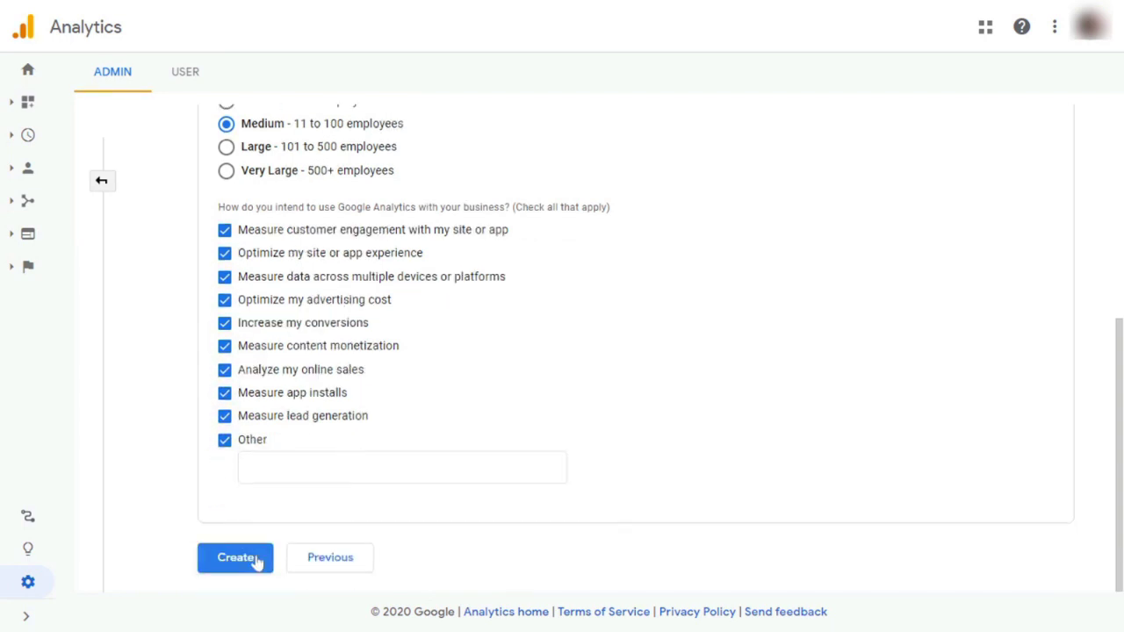
# Create the account and accept the Data Processing and Measurement Controller-Controller terms
pyautogui.click(251, 560)
pyautogui.click(360, 318)
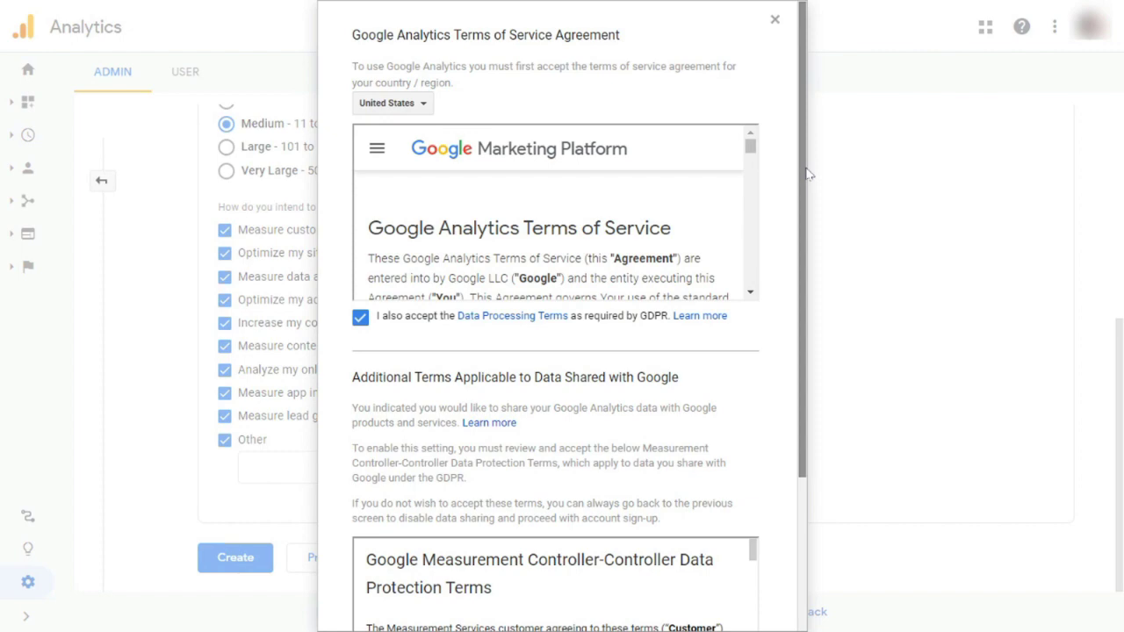
pyautogui.moveTo(806, 173); pyautogui.dragTo(817, 431)
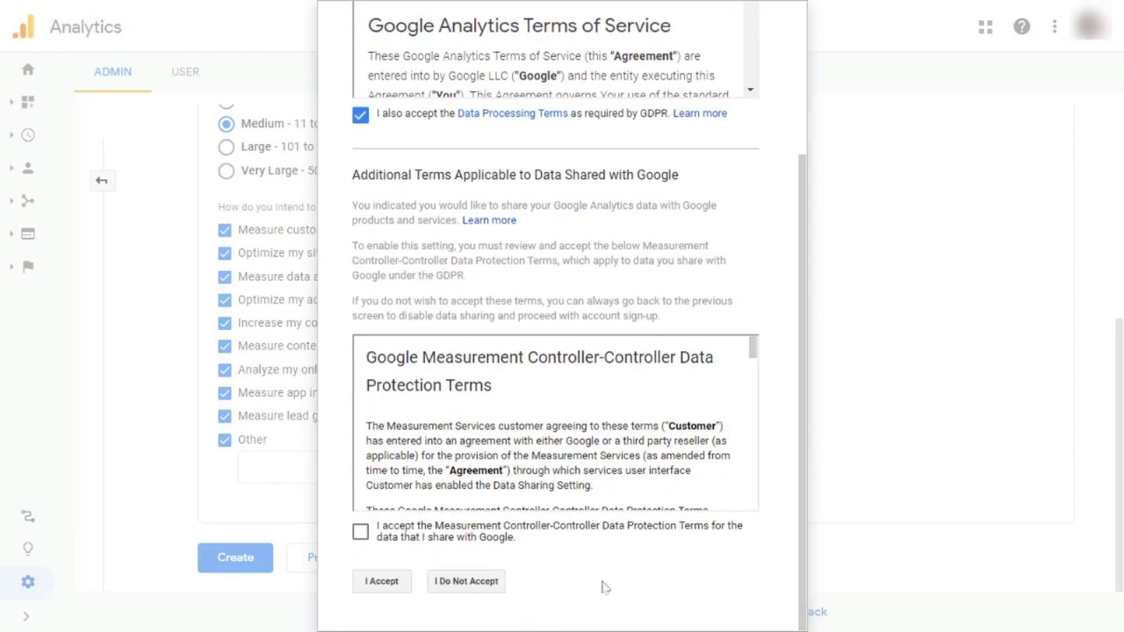
pyautogui.click(360, 532)
# Accept the agreement, then select the Tracking ID and the global site tag code
pyautogui.click(381, 581)
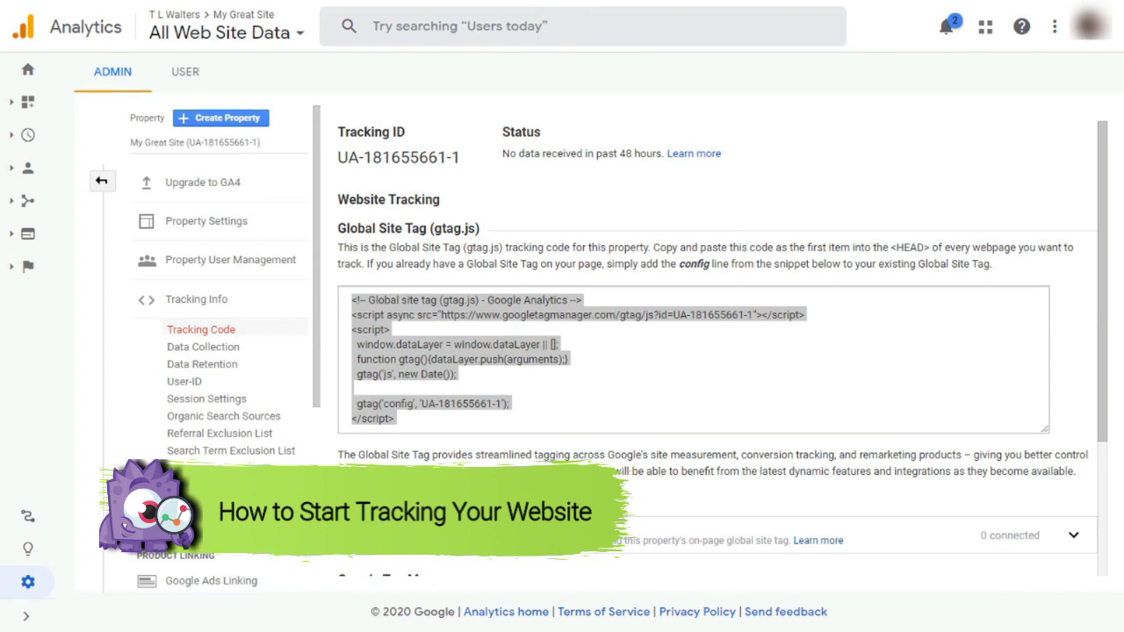
pyautogui.click(694, 360)
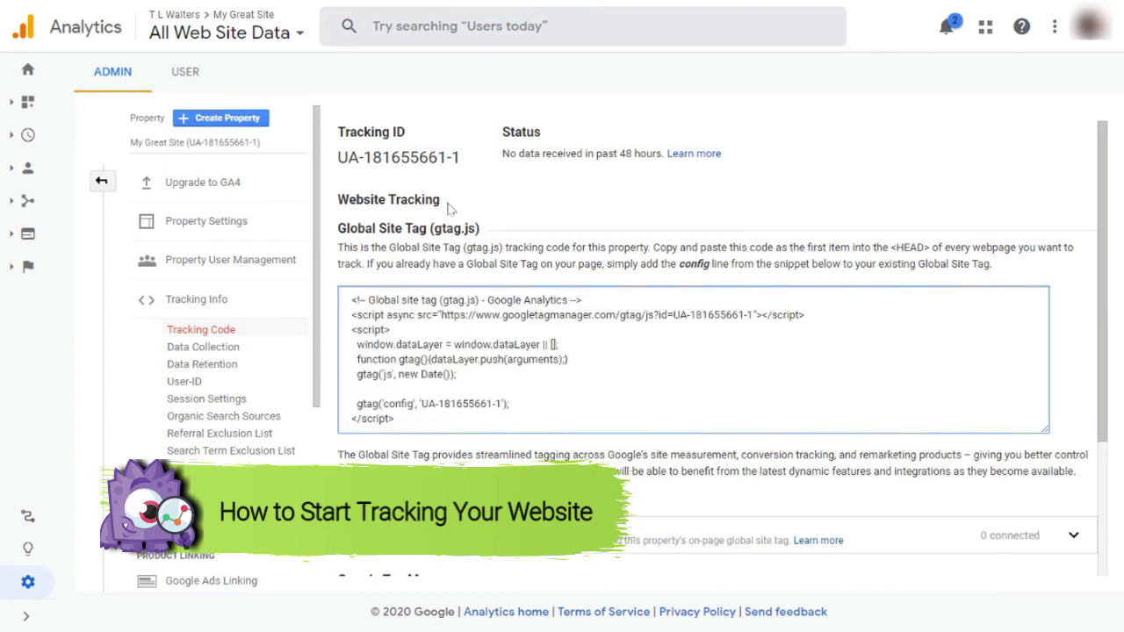
pyautogui.moveTo(462, 159); pyautogui.dragTo(337, 130)
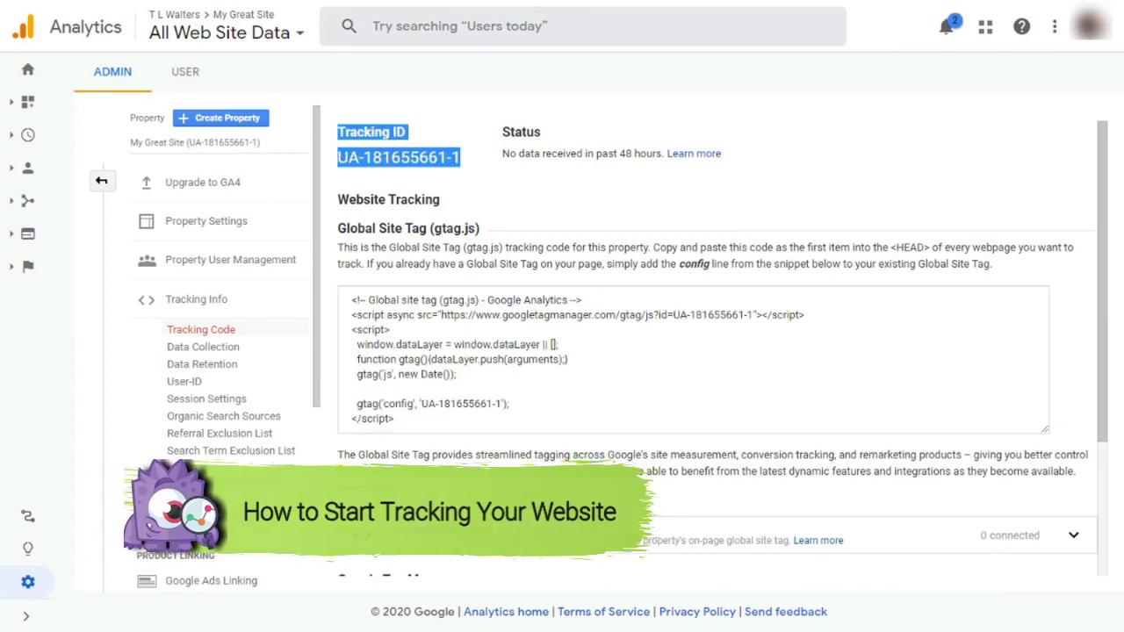
pyautogui.click(693, 360)
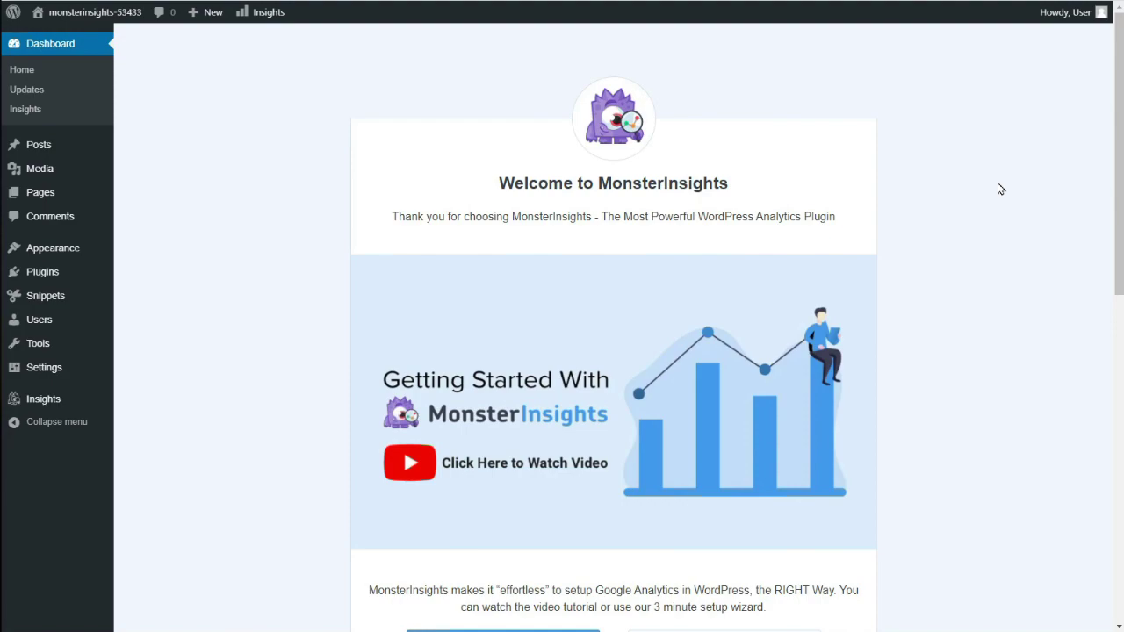
# Launch the MonsterInsights wizard from the welcome page and leave via Finish Setup & Exit Wizard
pyautogui.scroll(-5, 999, 189)
pyautogui.click(562, 170)
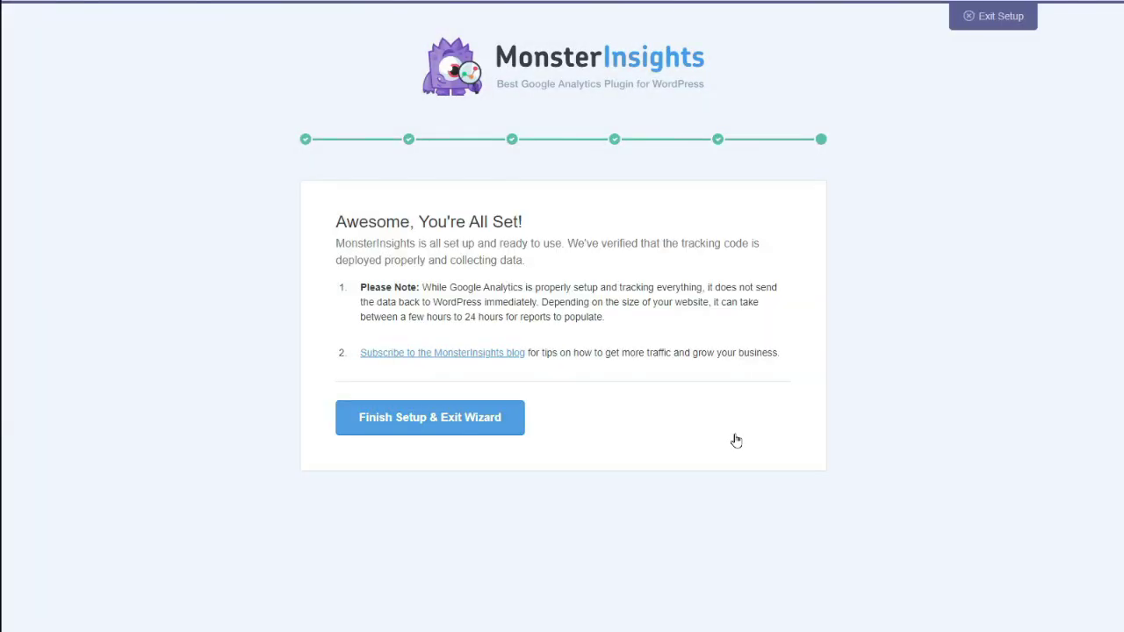
pyautogui.click(467, 431)
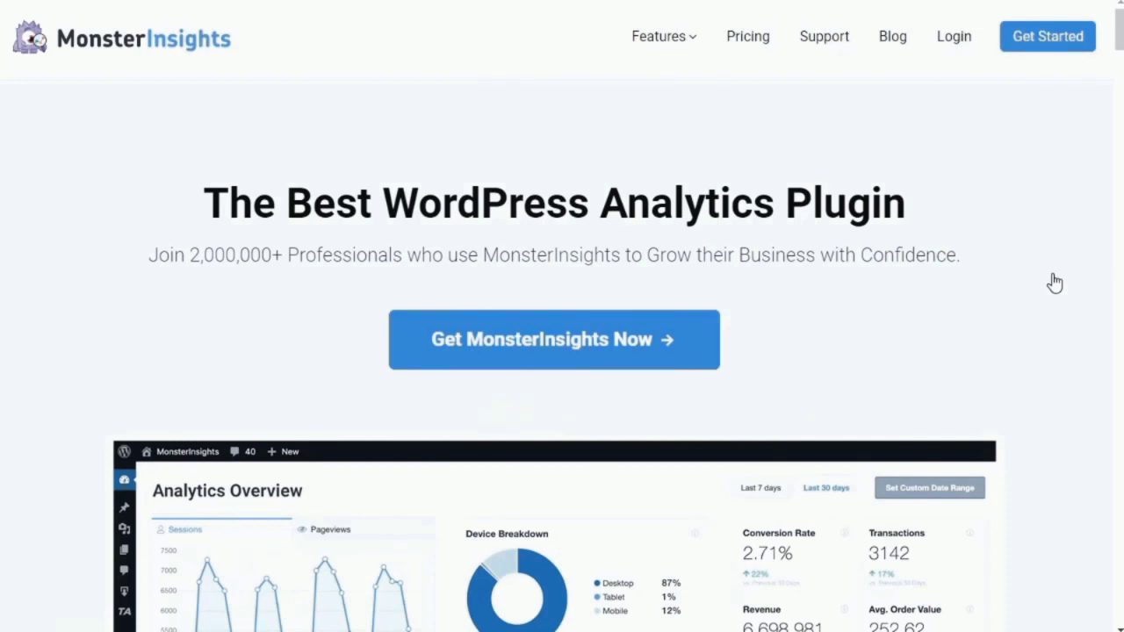
# Log into the MonsterInsights account, download the Pro plugin zip (7.10.5), then sign in to WordPress
pyautogui.click(954, 49)
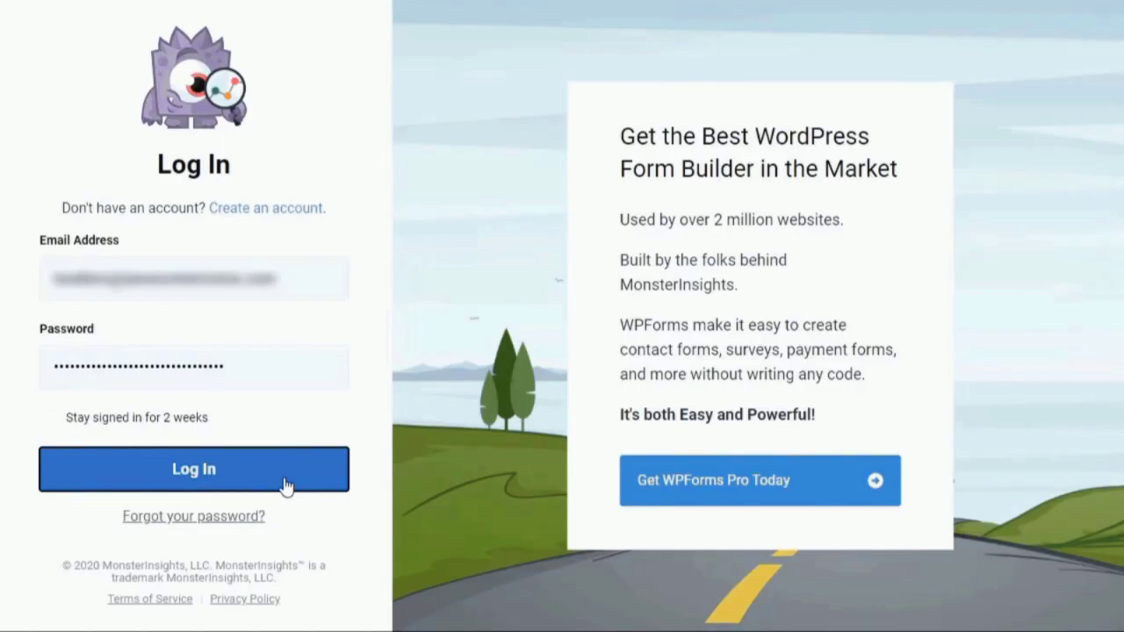
pyautogui.click(287, 485)
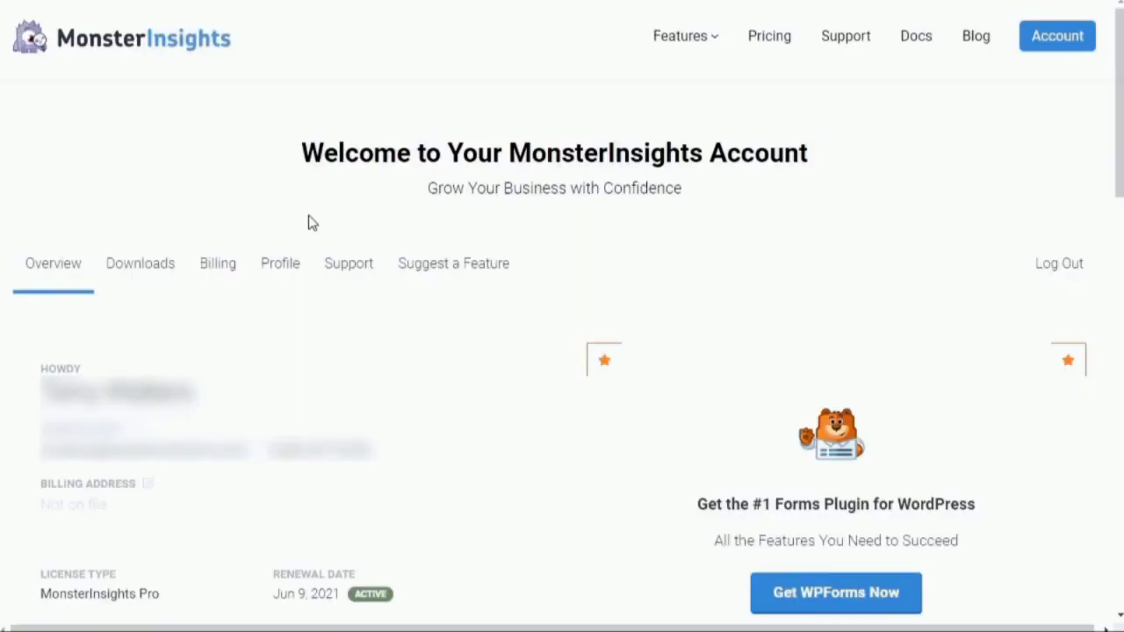
pyautogui.click(141, 271)
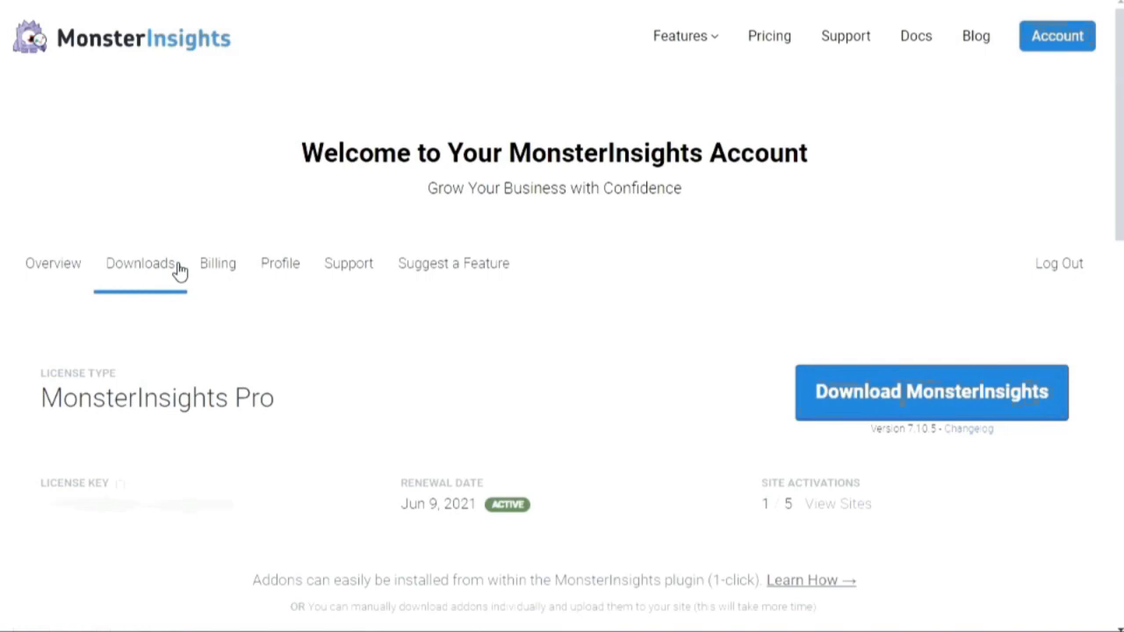
pyautogui.click(893, 389)
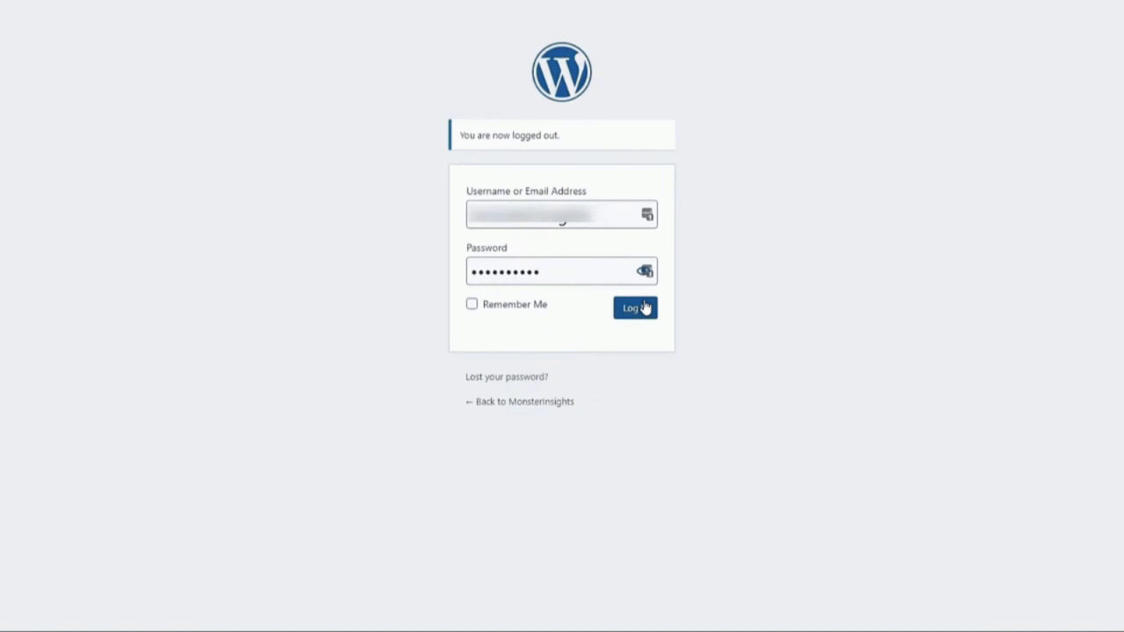
pyautogui.click(645, 307)
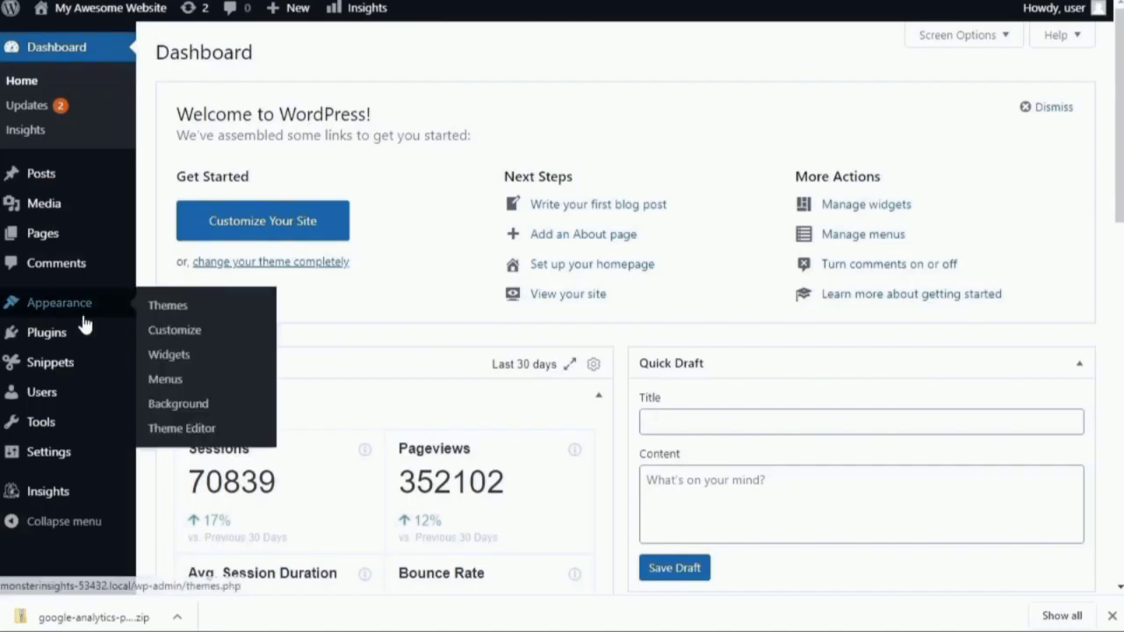
# Upload and install the google-analytics-premium-v7.10.5 zip as a new plugin
pyautogui.moveTo(60, 333)
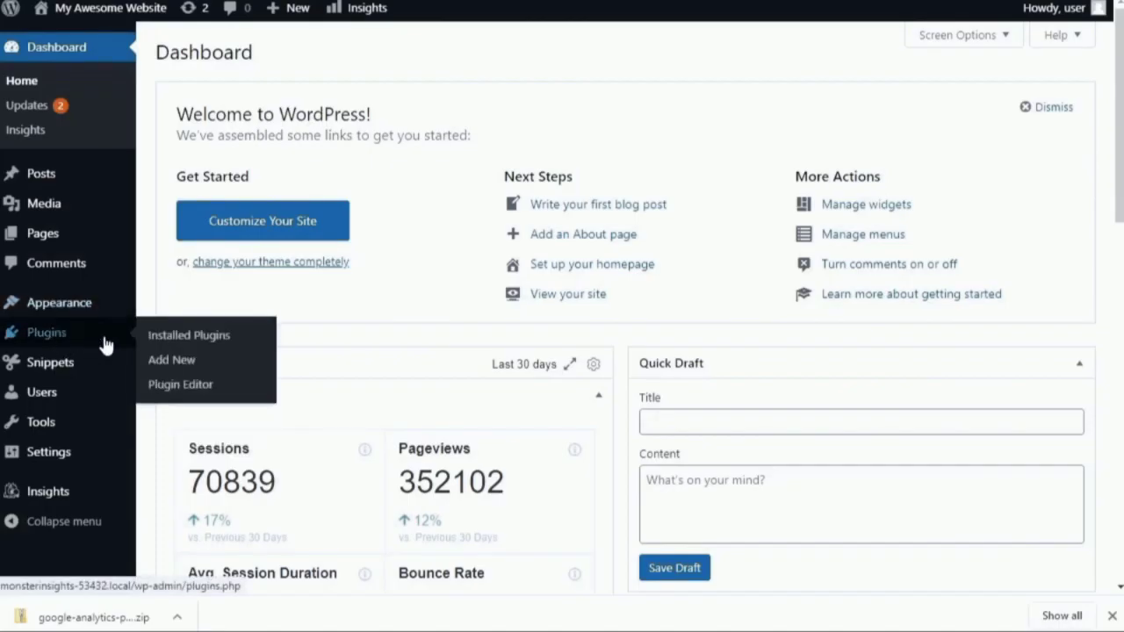
pyautogui.click(175, 363)
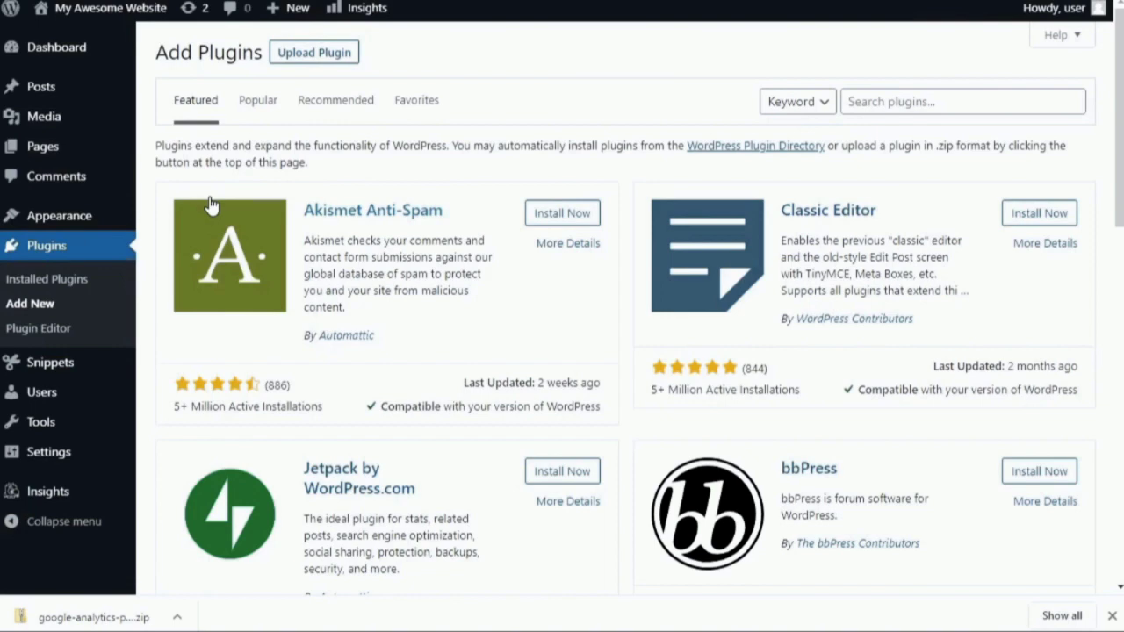
pyautogui.click(304, 58)
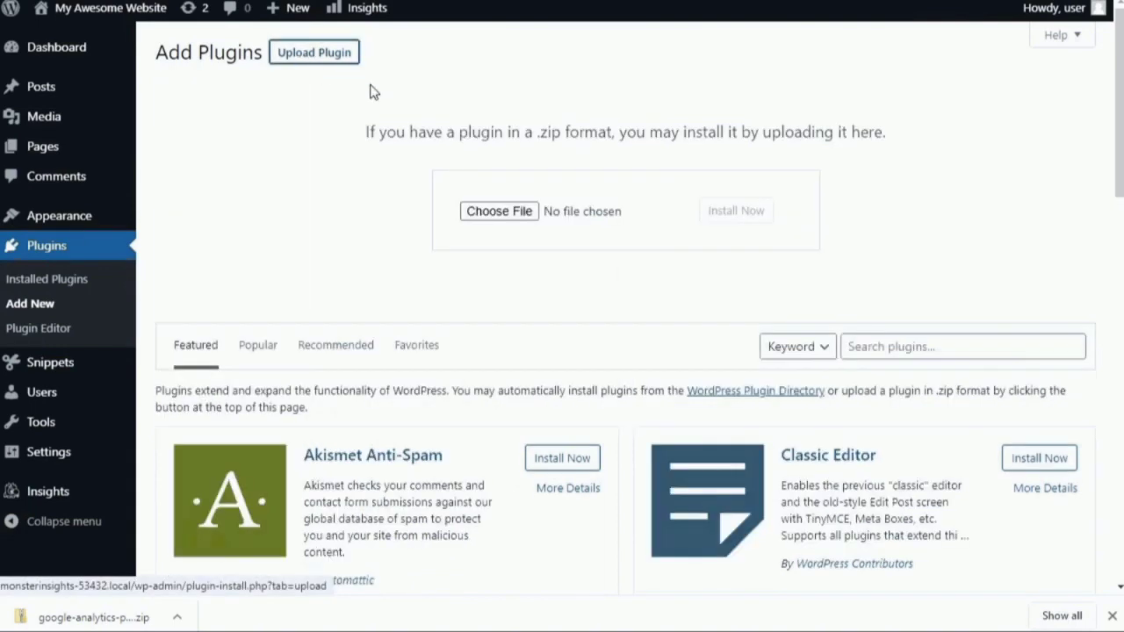
pyautogui.click(480, 214)
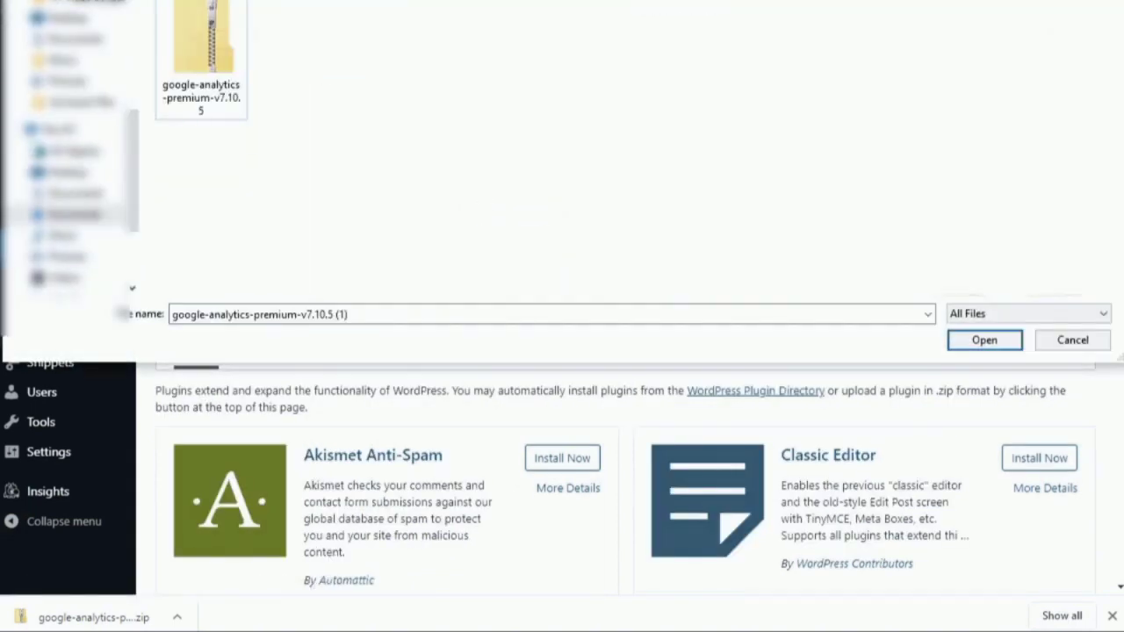
pyautogui.click(224, 67)
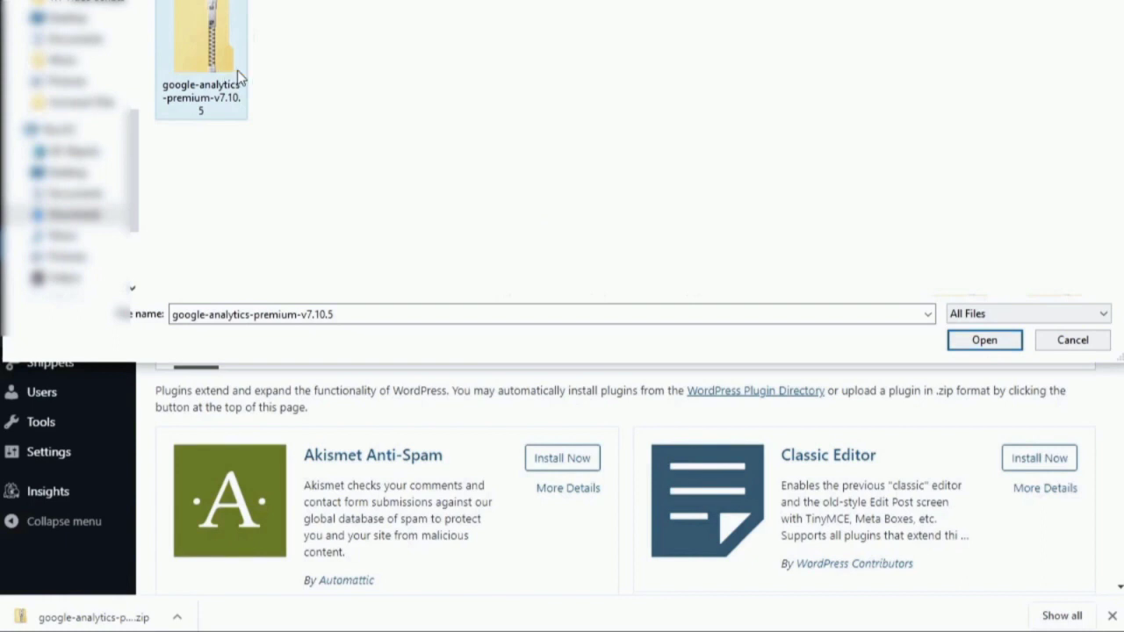
pyautogui.click(975, 343)
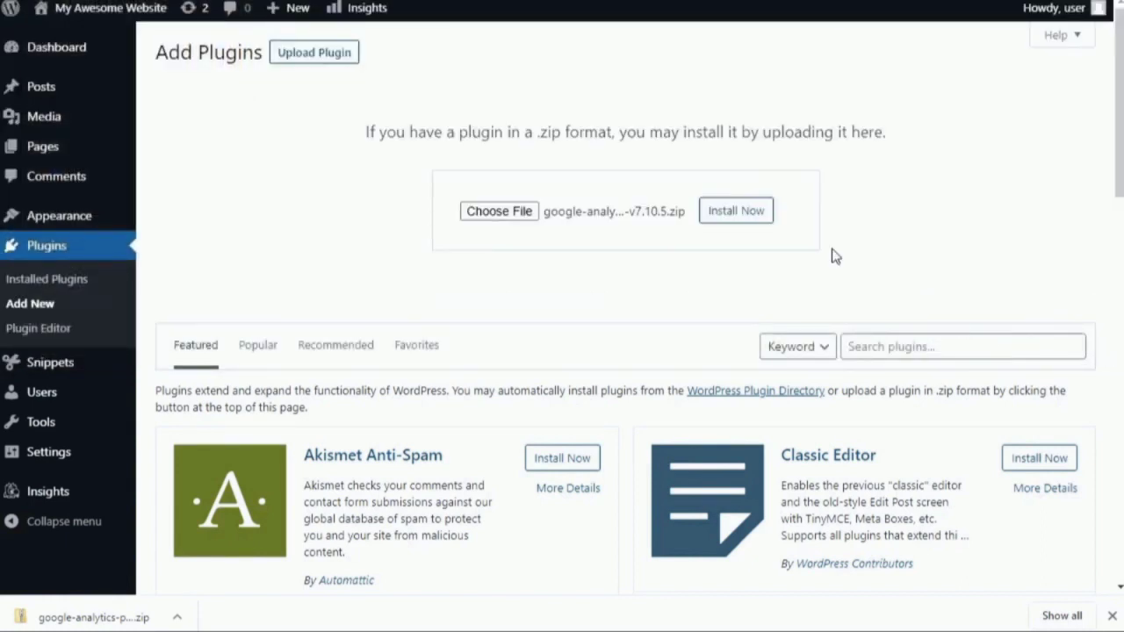
pyautogui.click(736, 211)
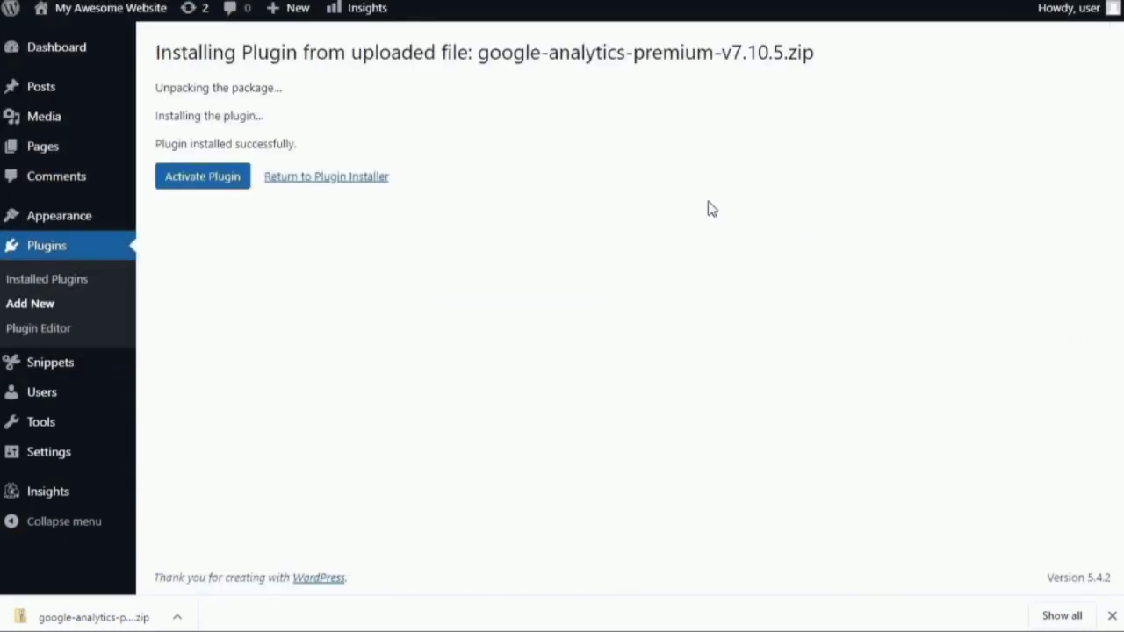
# Deactivate MonsterInsights Lite and activate MonsterInsights Pro
pyautogui.click(217, 177)
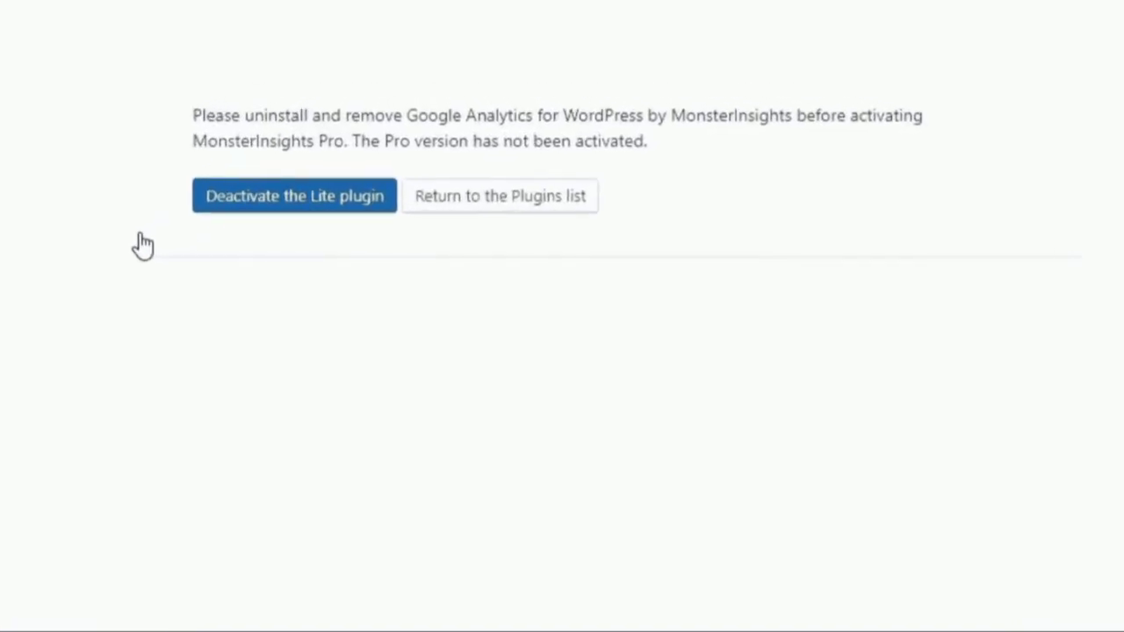
pyautogui.click(287, 211)
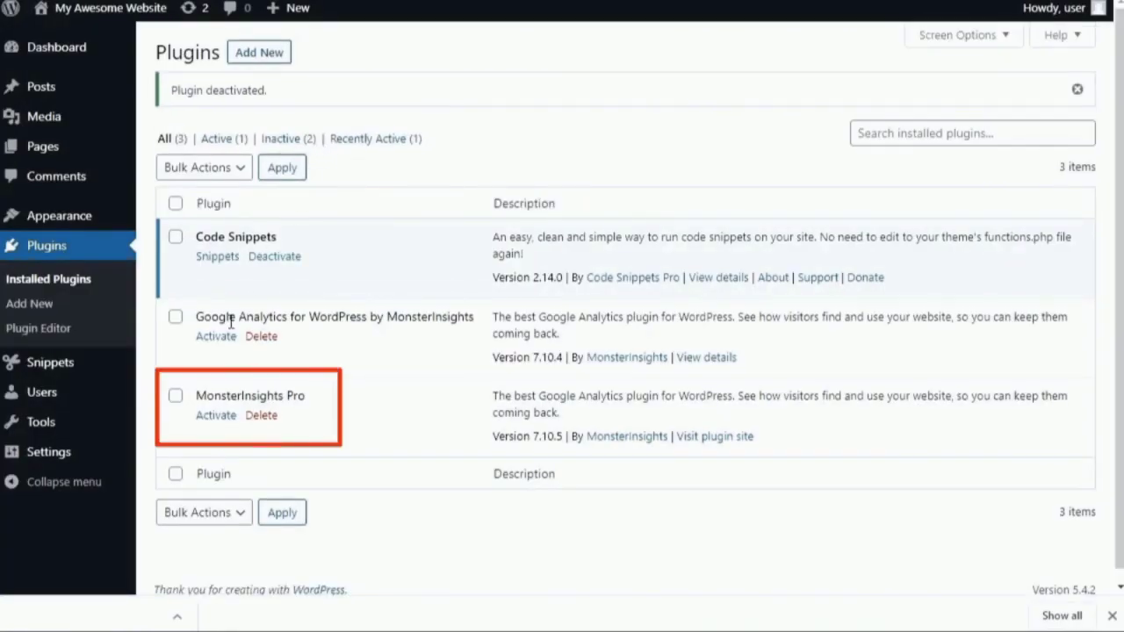
pyautogui.click(227, 422)
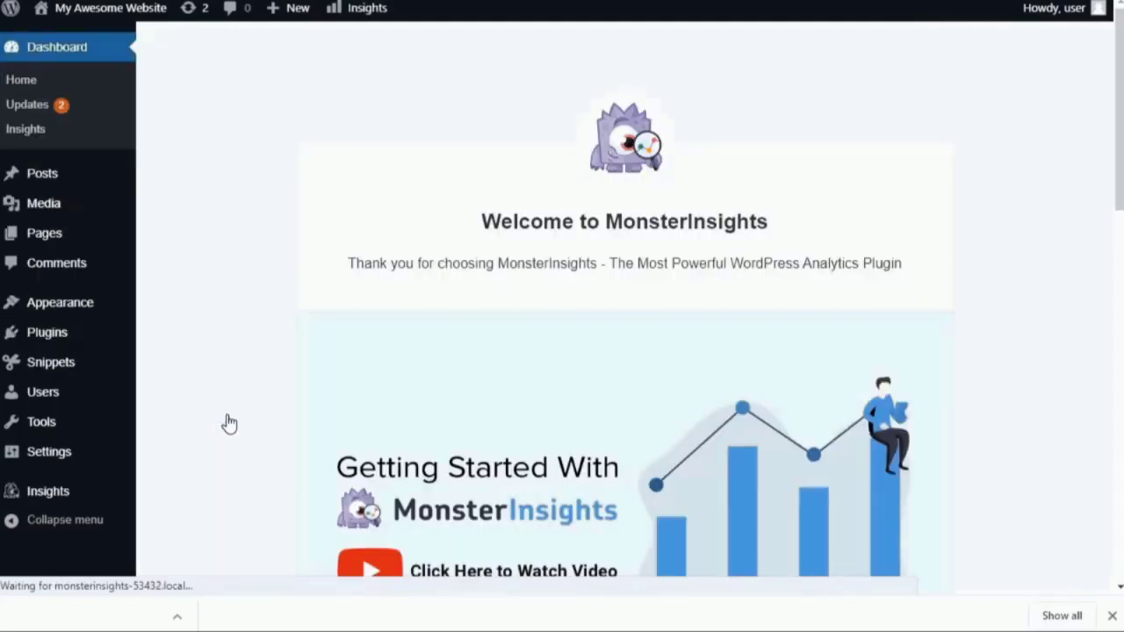
pyautogui.scroll(-5, 378, 323)
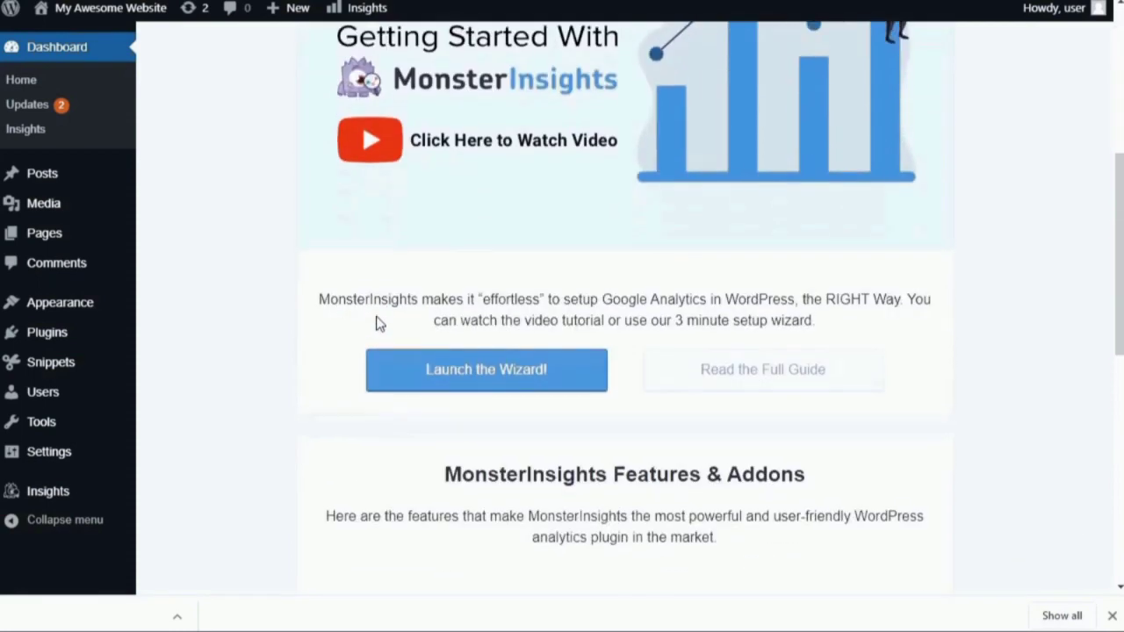
# Launch the setup wizard and save Ecommerce as the website category
pyautogui.click(421, 363)
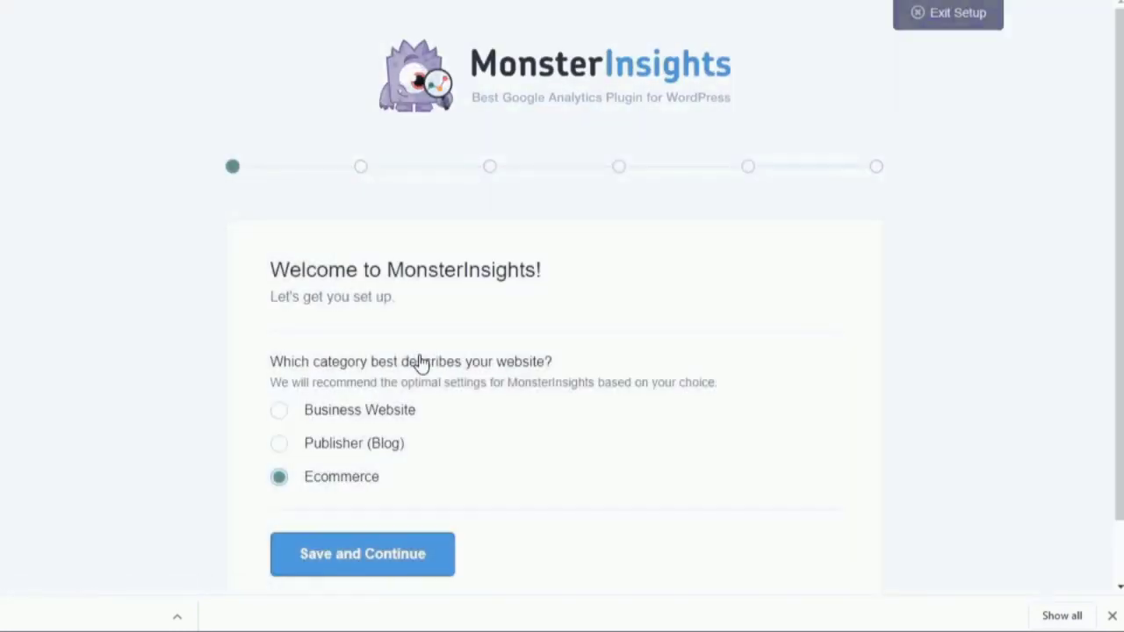
pyautogui.click(355, 556)
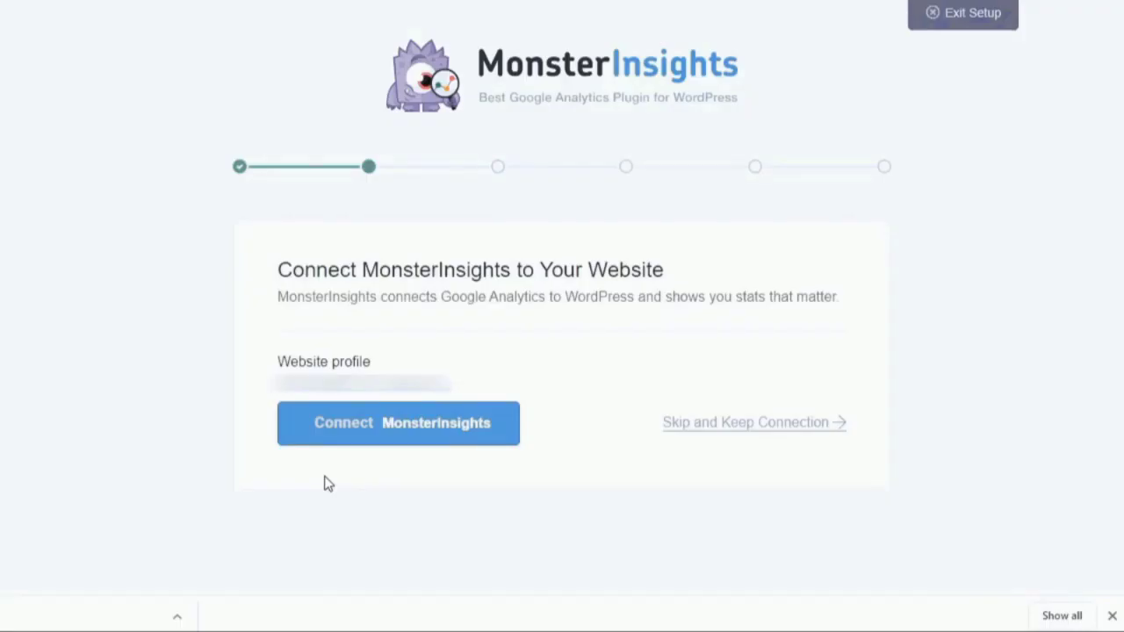
pyautogui.click(376, 442)
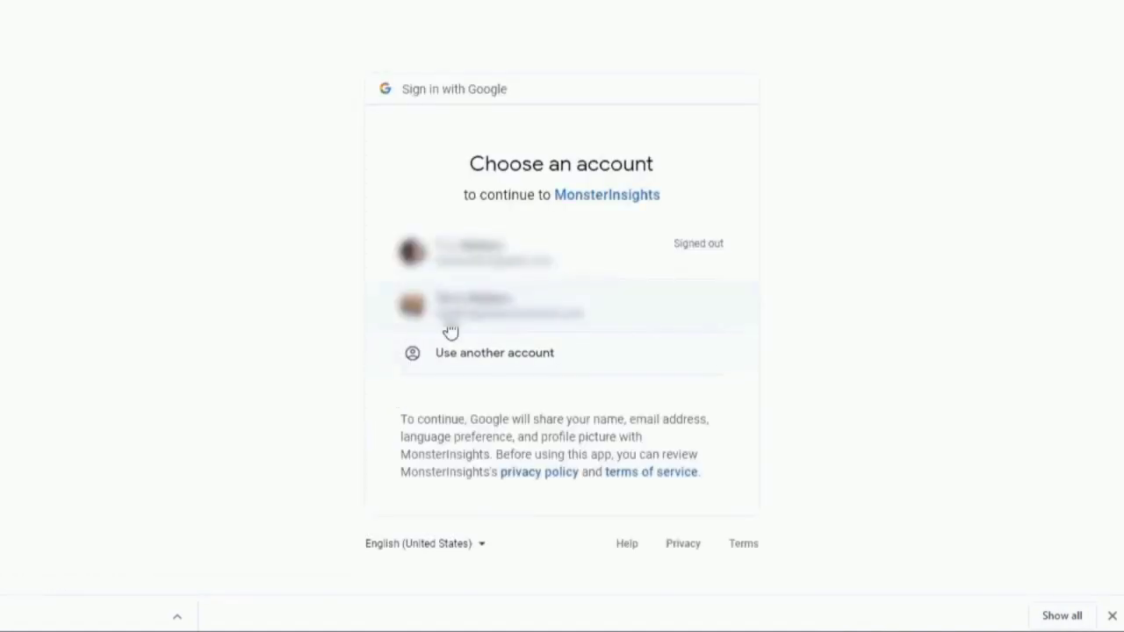
pyautogui.click(463, 316)
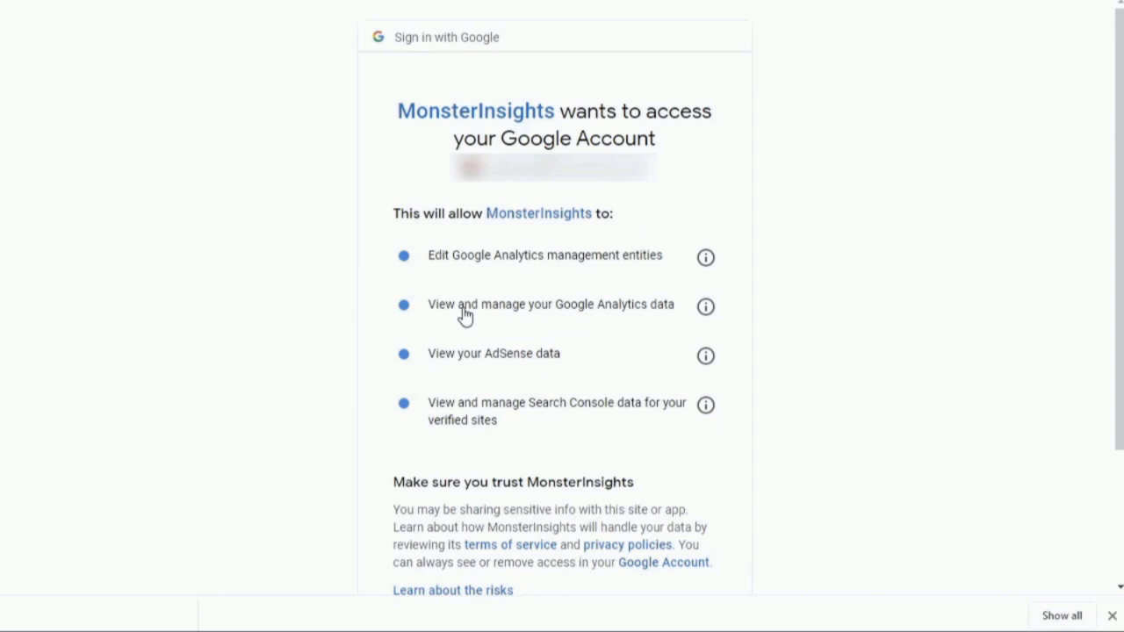
pyautogui.scroll(-2, 465, 312)
pyautogui.click(645, 472)
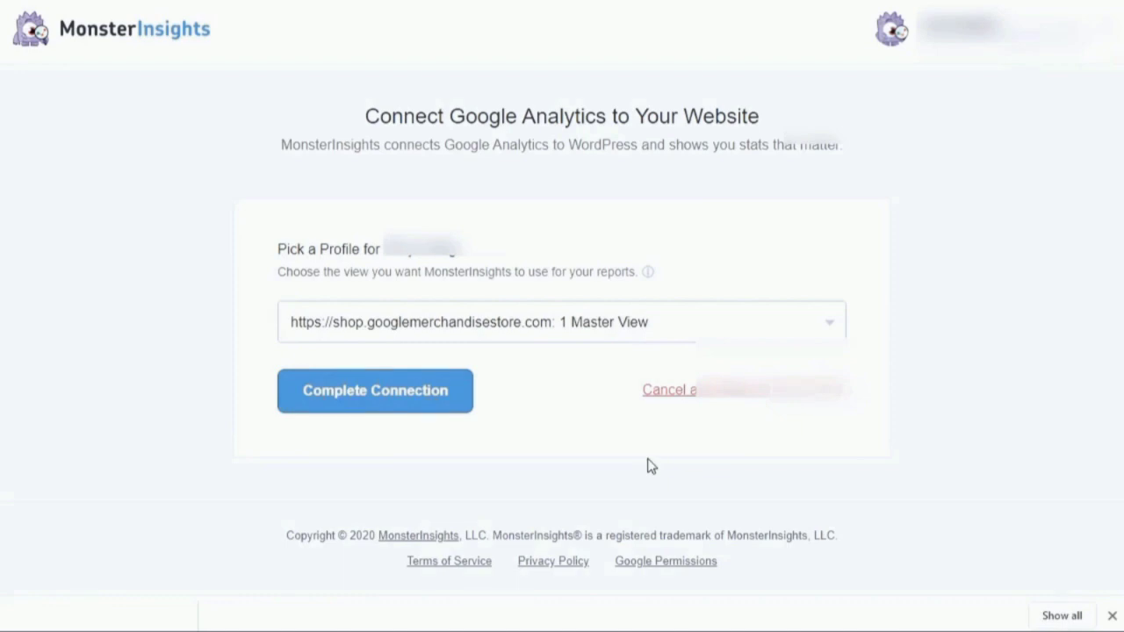
pyautogui.click(825, 323)
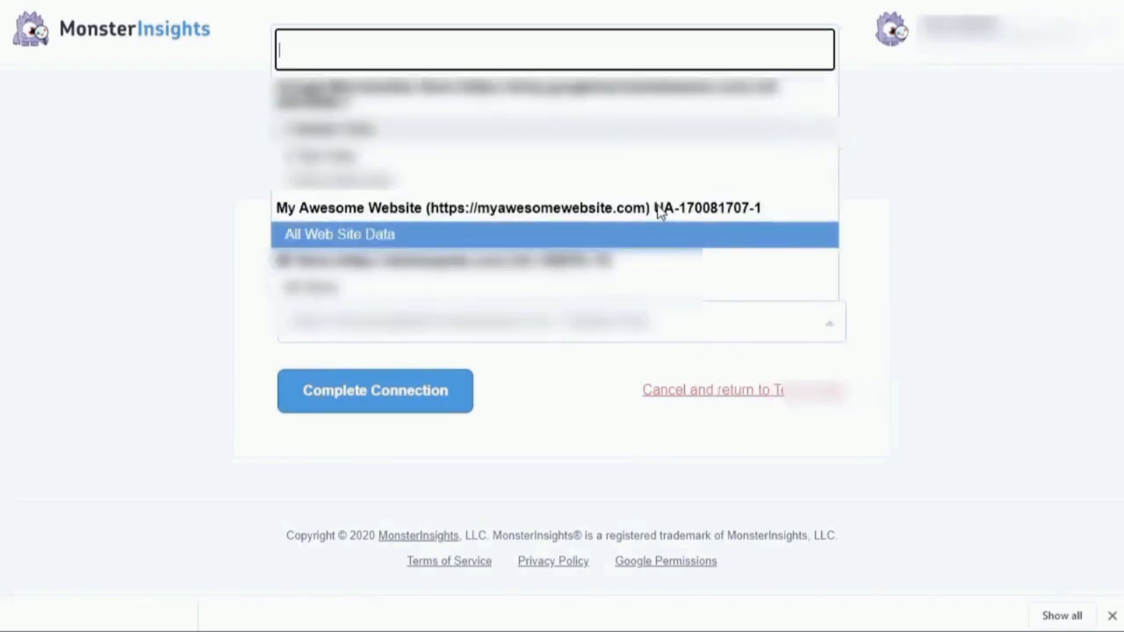
pyautogui.click(333, 235)
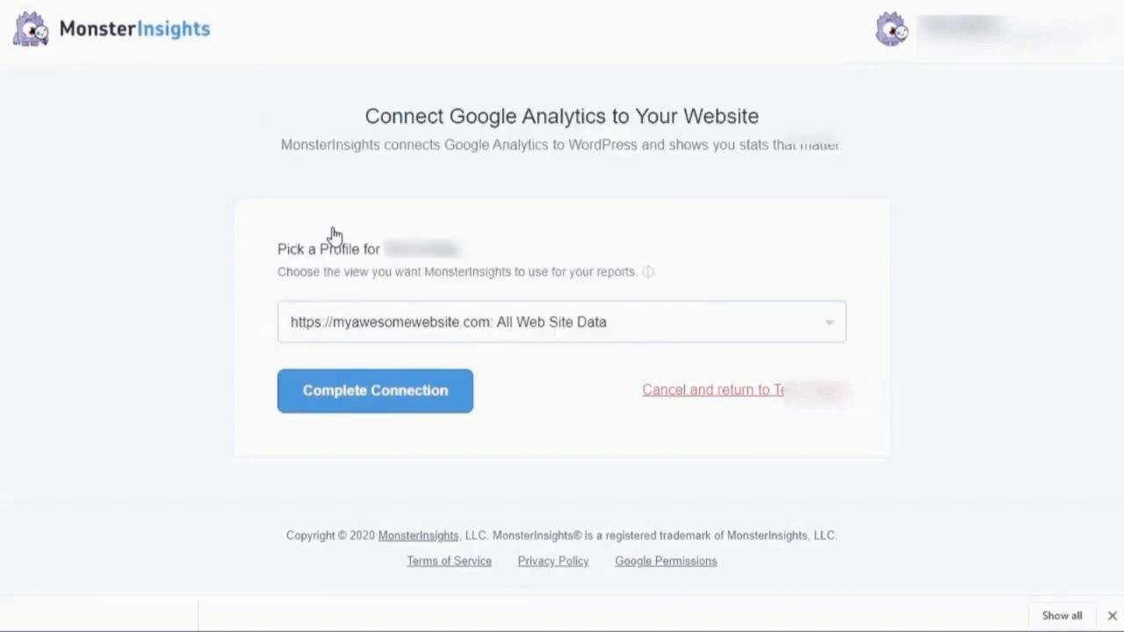
# Complete the Google Analytics connection and save the recommended tracking settings
pyautogui.click(400, 401)
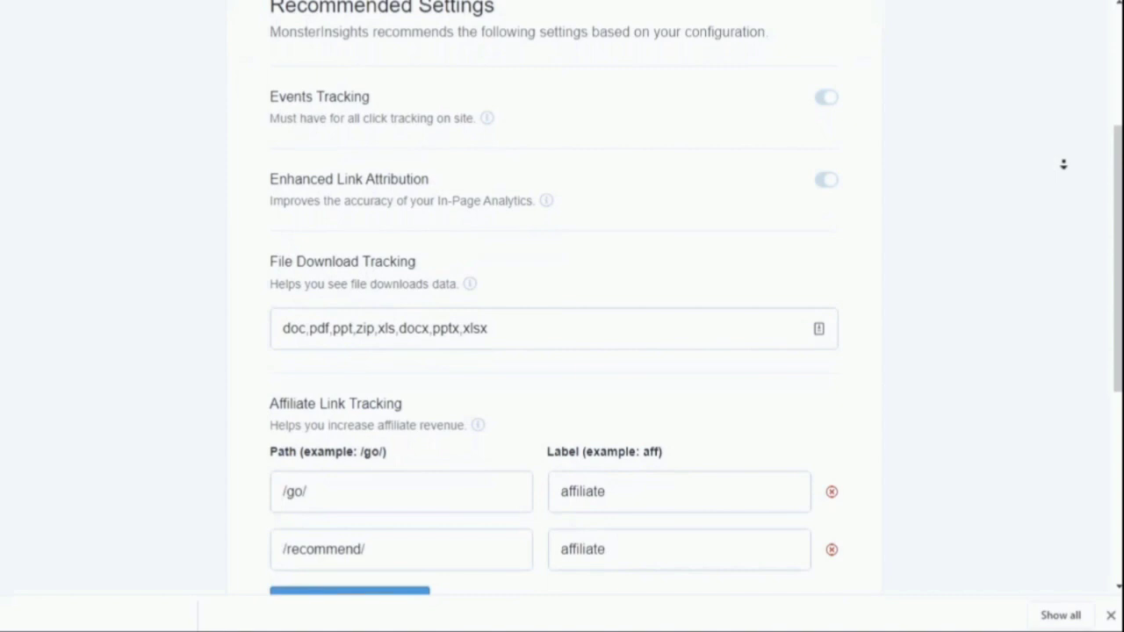
pyautogui.scroll(-5, 1063, 164)
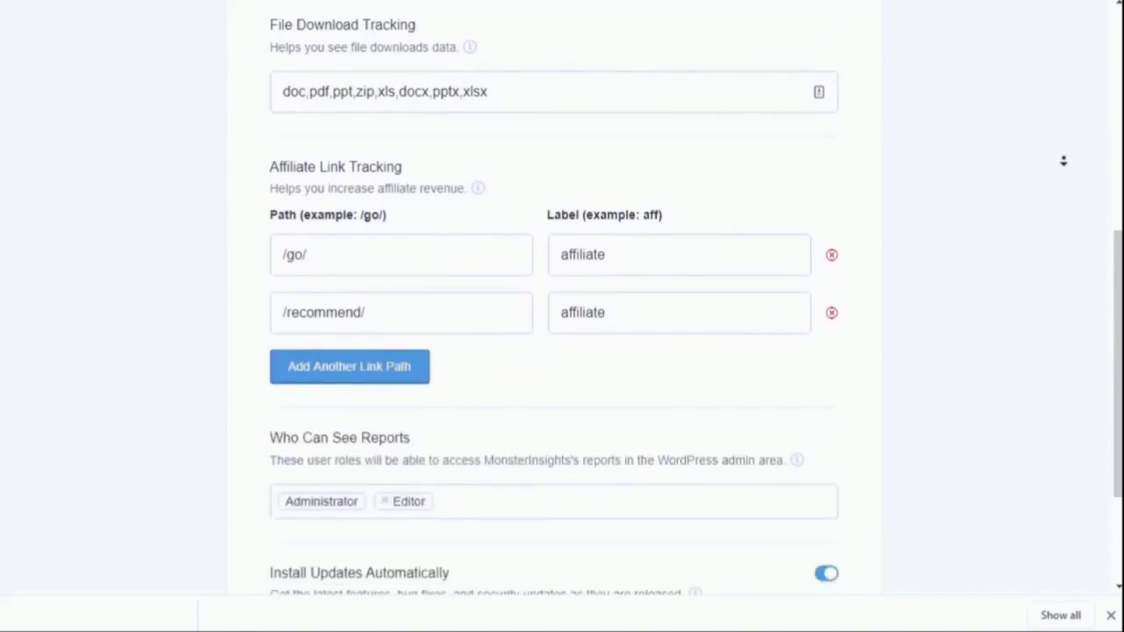
pyautogui.click(393, 485)
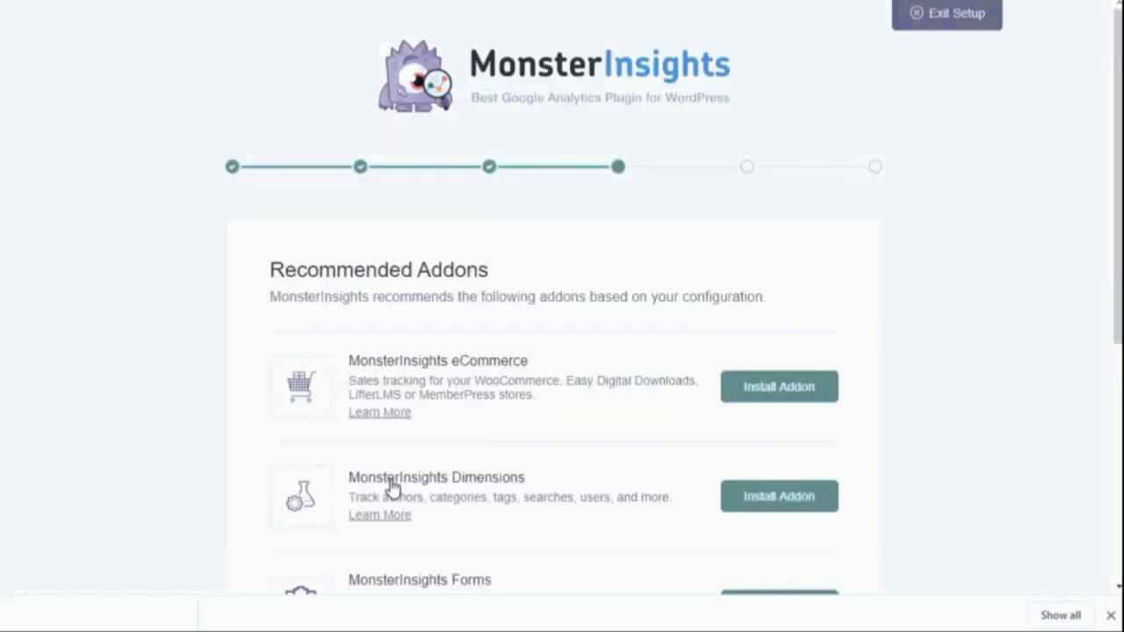
# Continue past the recommended addons without installing any, and skip the WPForms step
pyautogui.scroll(-3, 1036, 187)
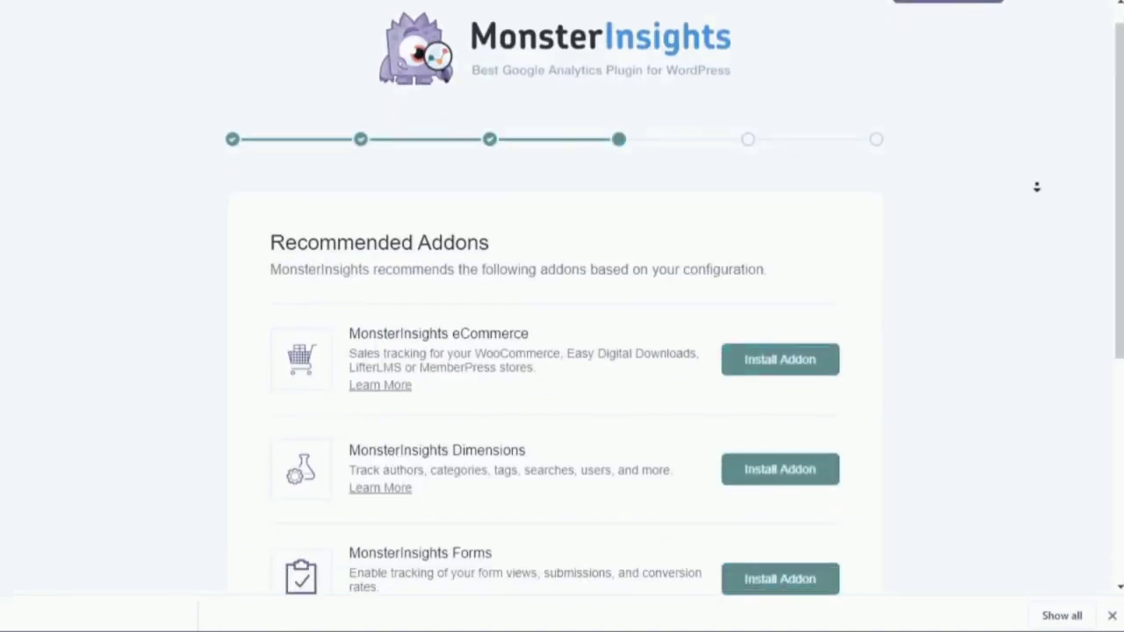
pyautogui.scroll(-3, 1036, 187)
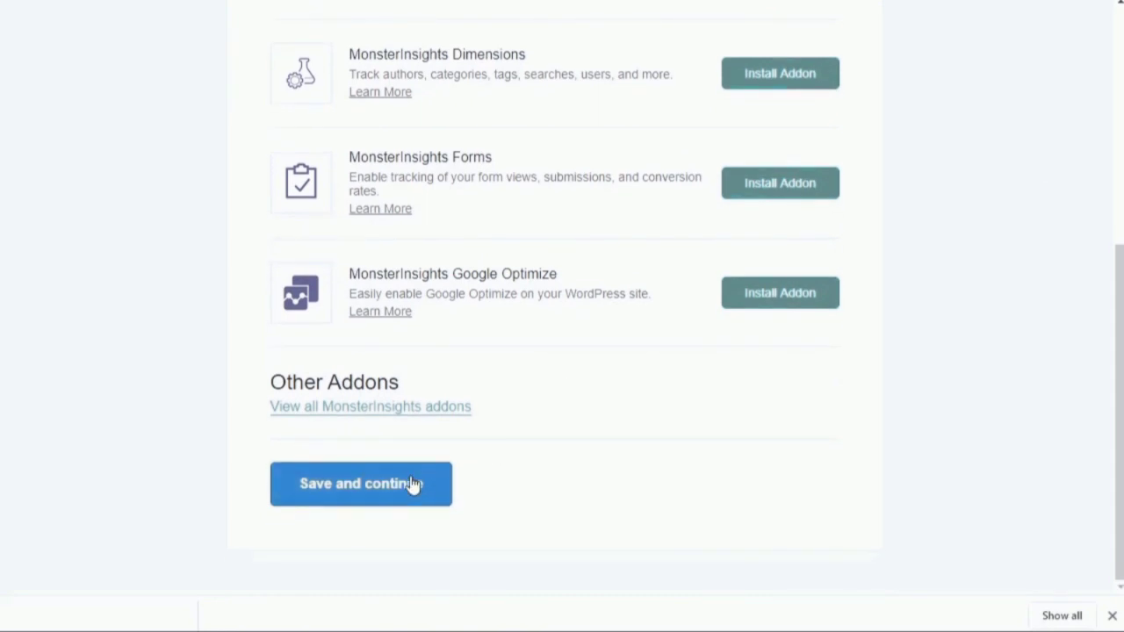
pyautogui.click(412, 485)
pyautogui.scroll(-1, 1020, 222)
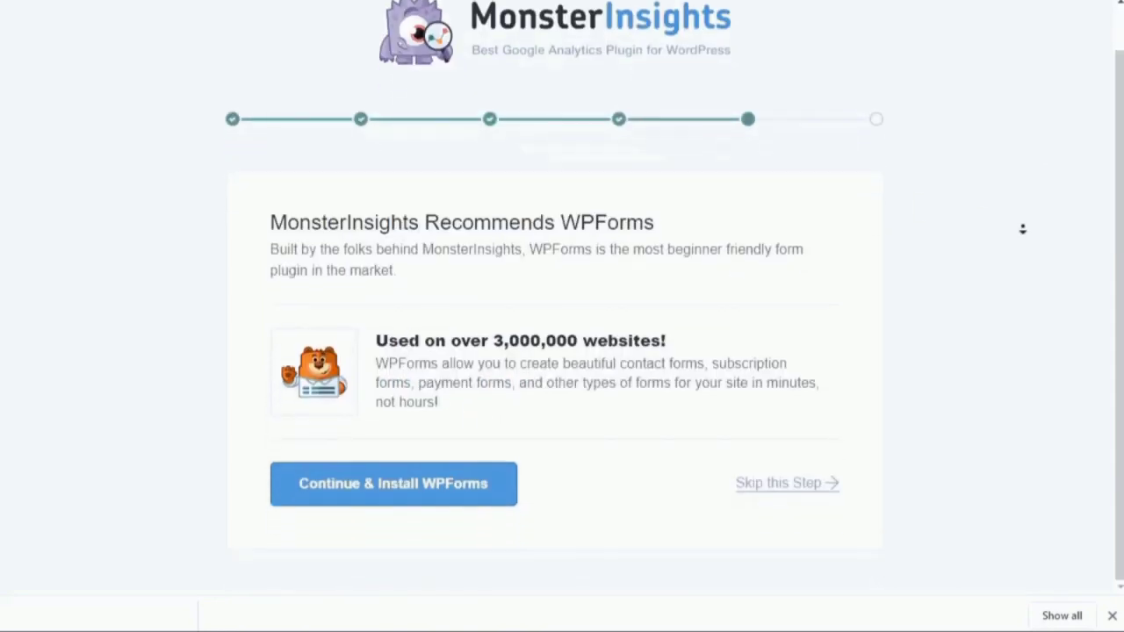
pyautogui.click(774, 492)
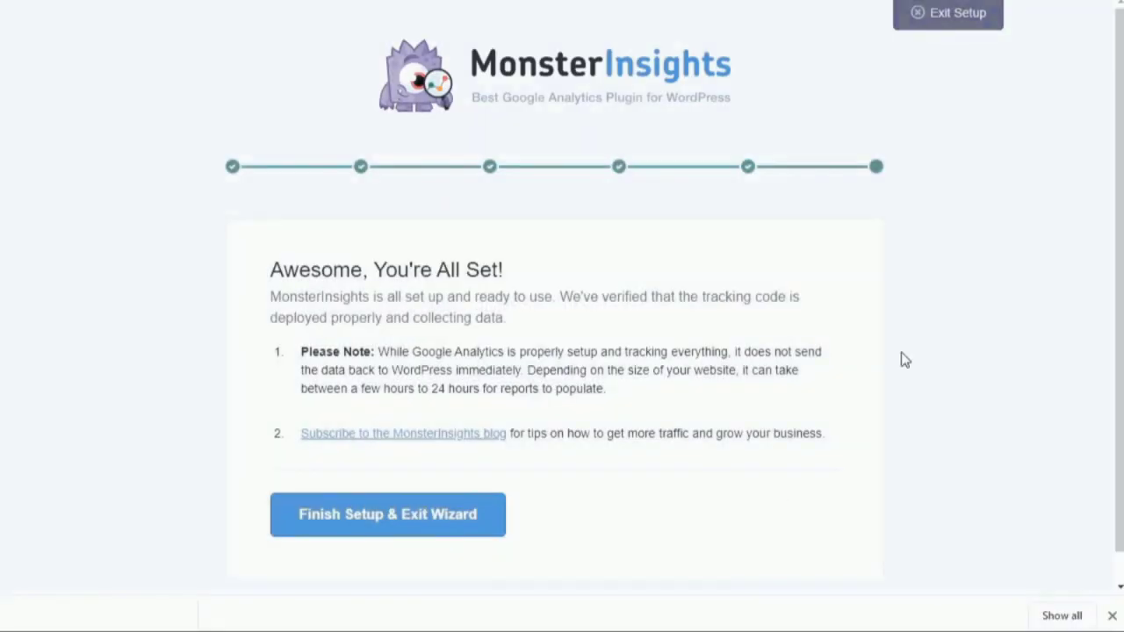
# Exit the wizard via Finish Setup & Exit Wizard to reach MonsterInsights Settings
pyautogui.click(427, 517)
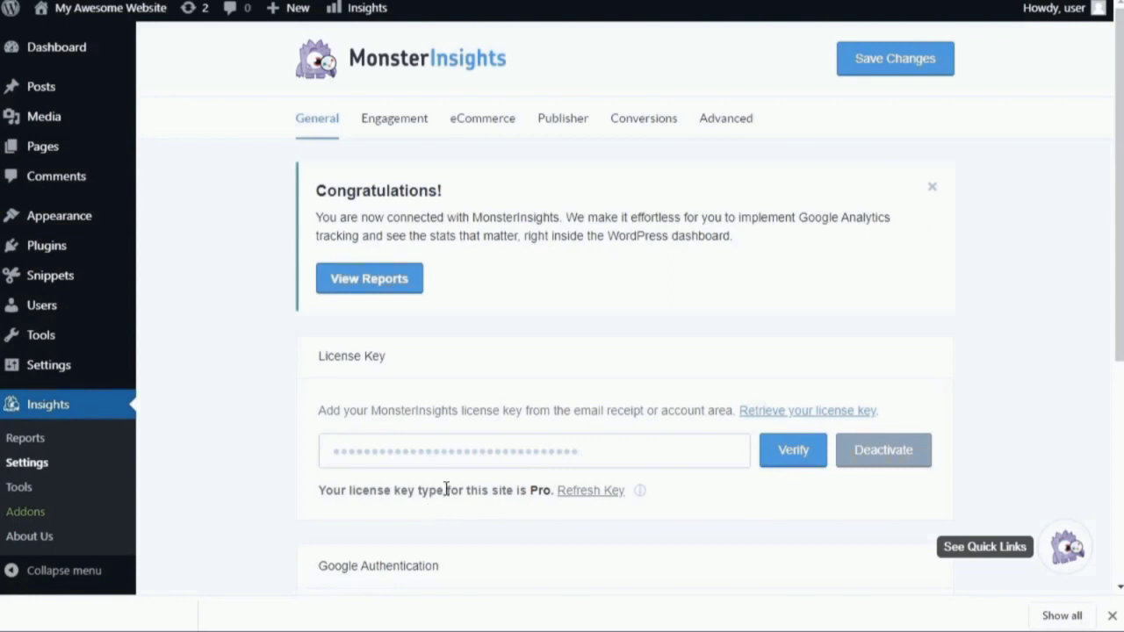